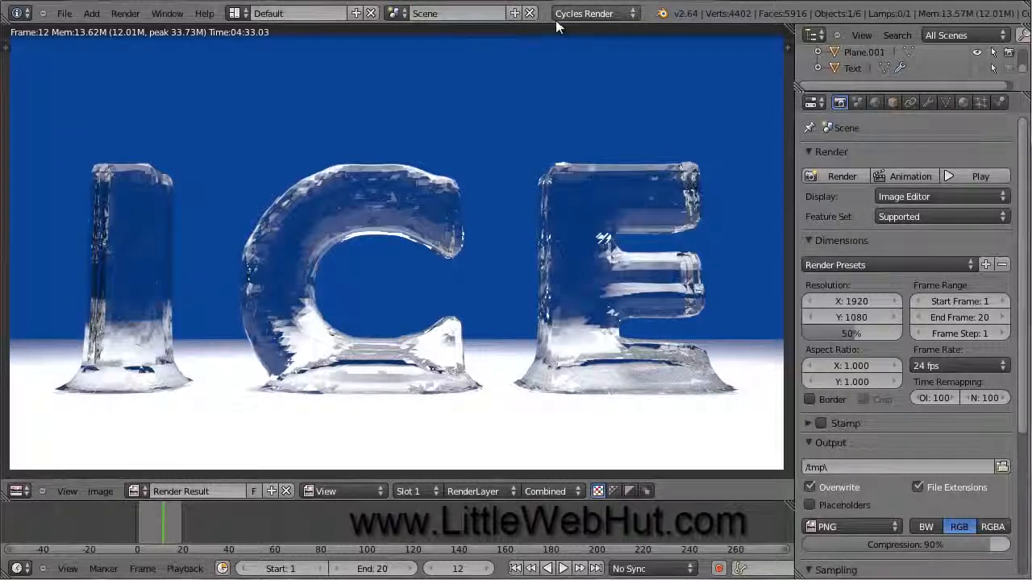
{"action": "left_click", "coordinate": [598, 16]}
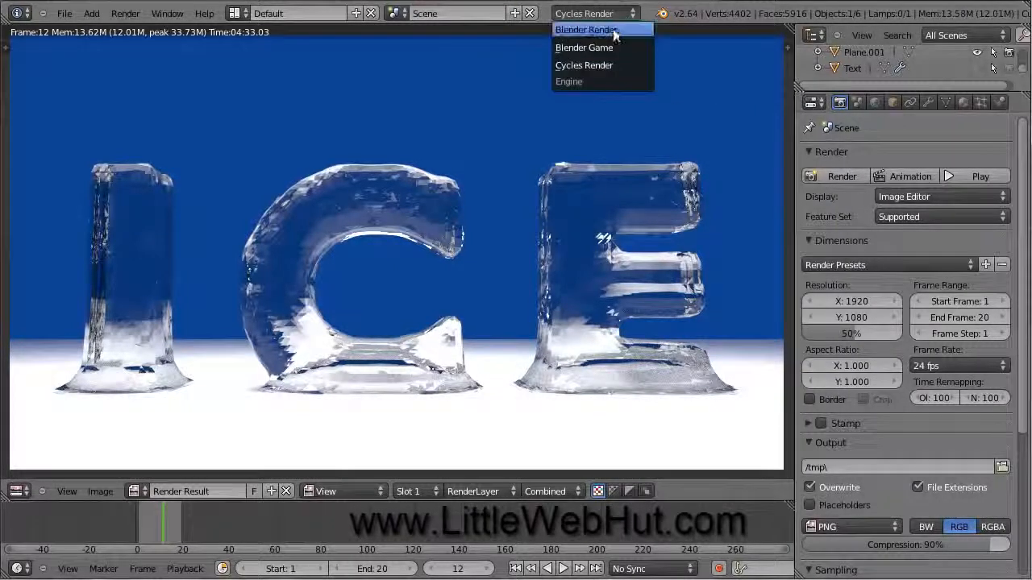
{"action": "left_click", "coordinate": [620, 66]}
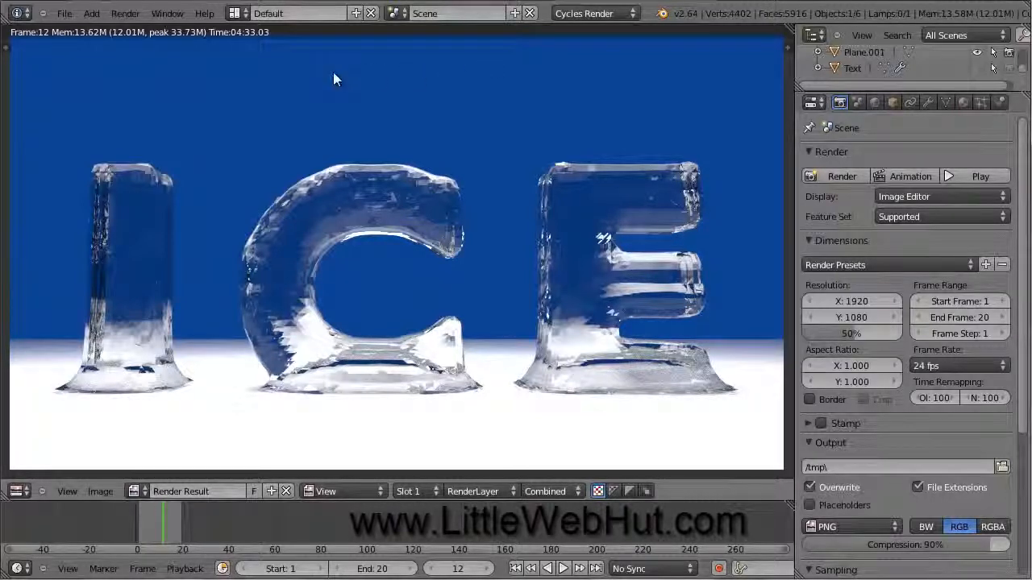
Start a new scene from the start-up file and delete the default cube.
{"action": "left_click", "coordinate": [65, 14]}
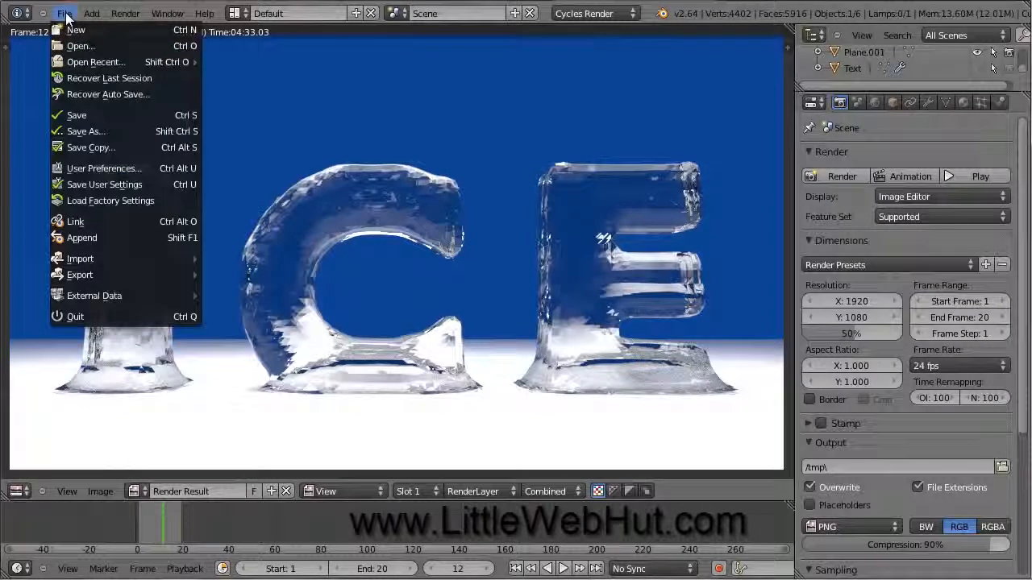
{"action": "left_click", "coordinate": [105, 30]}
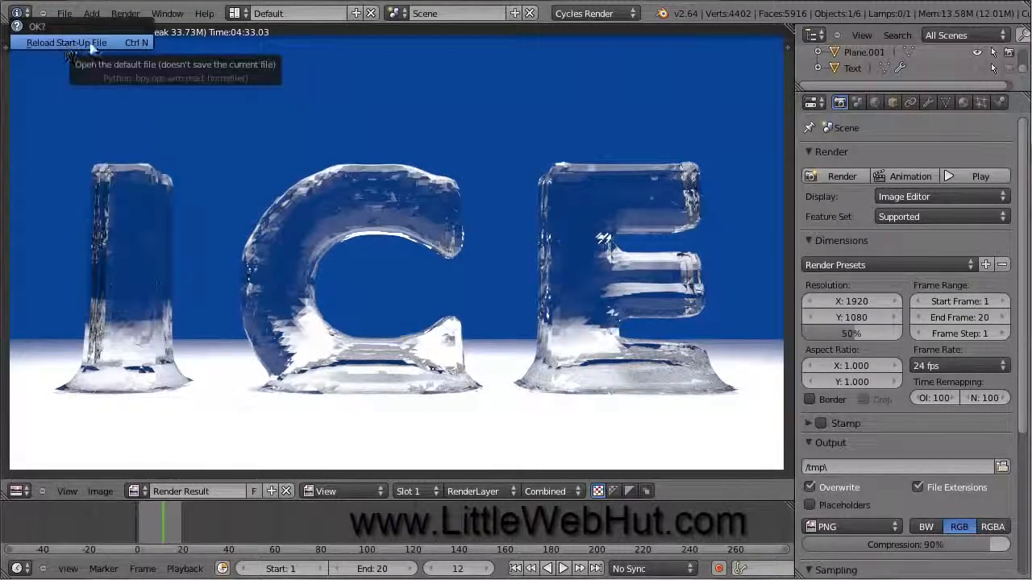
{"action": "left_click", "coordinate": [103, 42]}
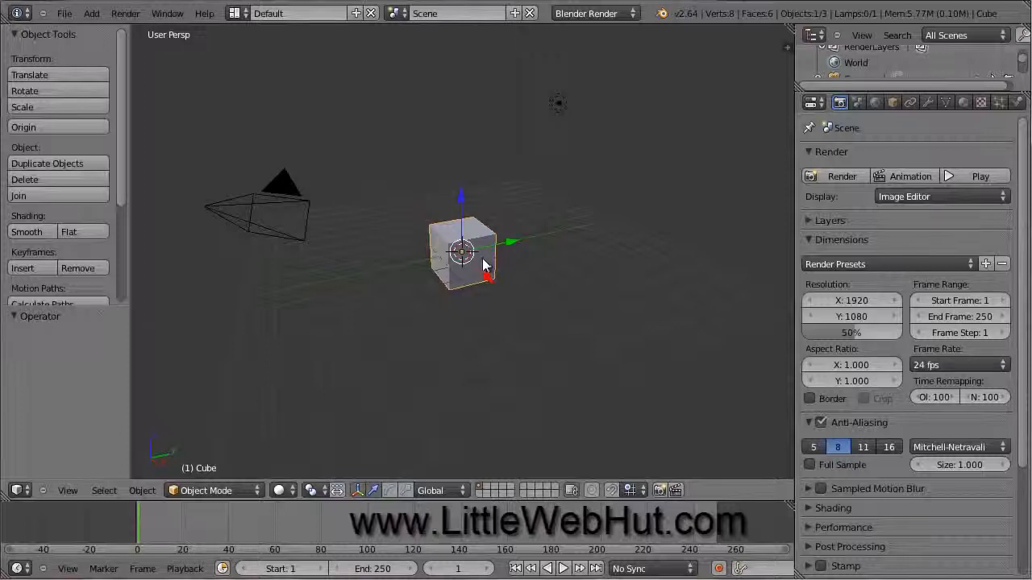
{"action": "key", "text": "x"}
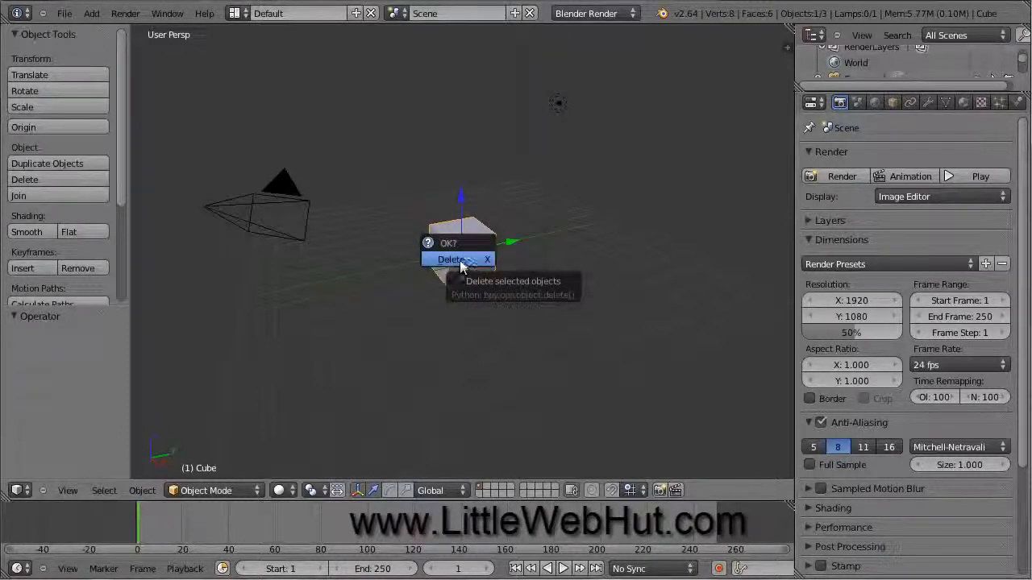
{"action": "left_click", "coordinate": [464, 262]}
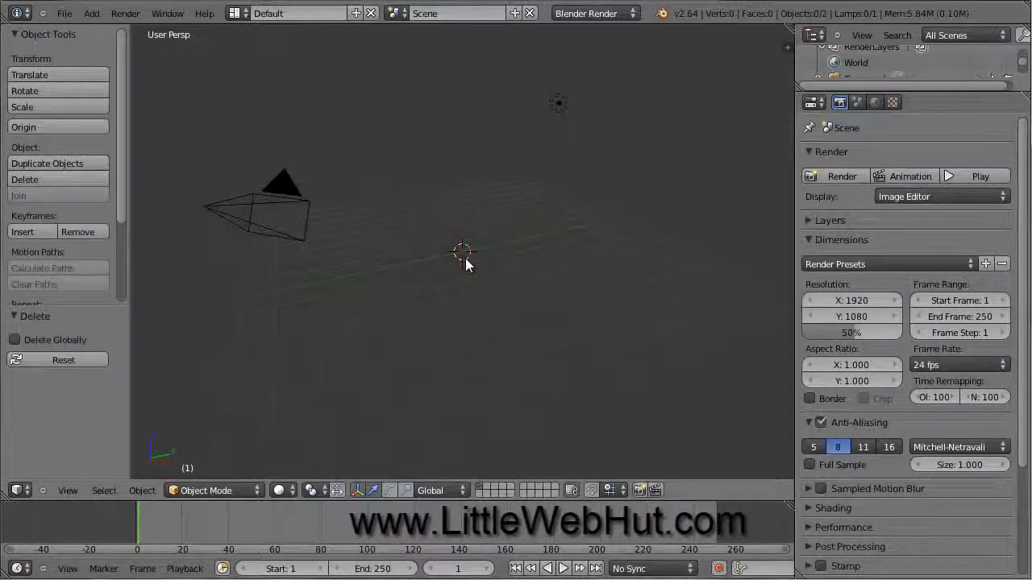
Add a text object at the scene origin and rotate it 90° about the global X axis.
{"action": "left_click", "coordinate": [93, 15]}
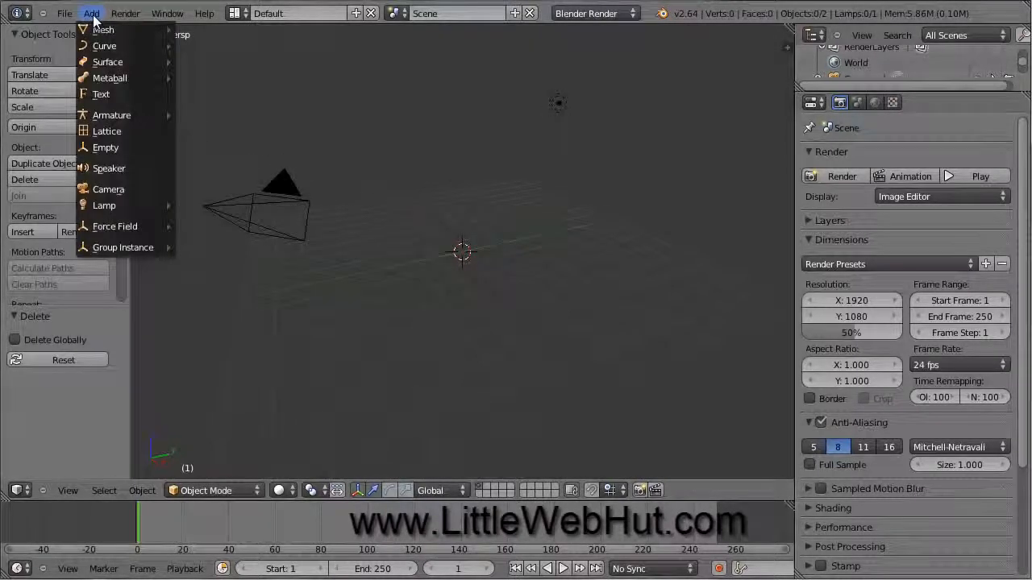
{"action": "left_click", "coordinate": [104, 96]}
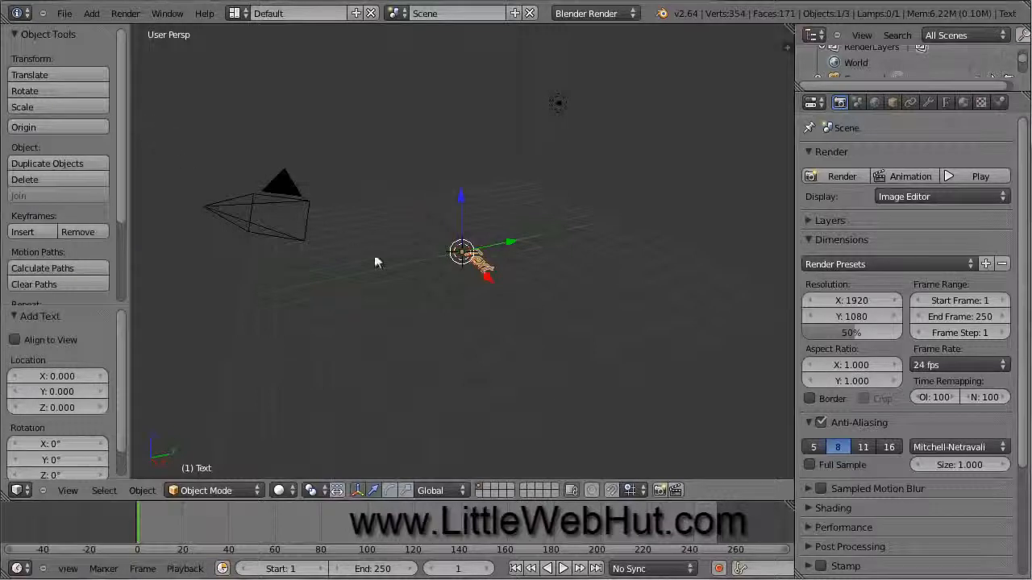
{"action": "scroll", "coordinate": [512, 308], "scroll_direction": "up", "scroll_amount": 8}
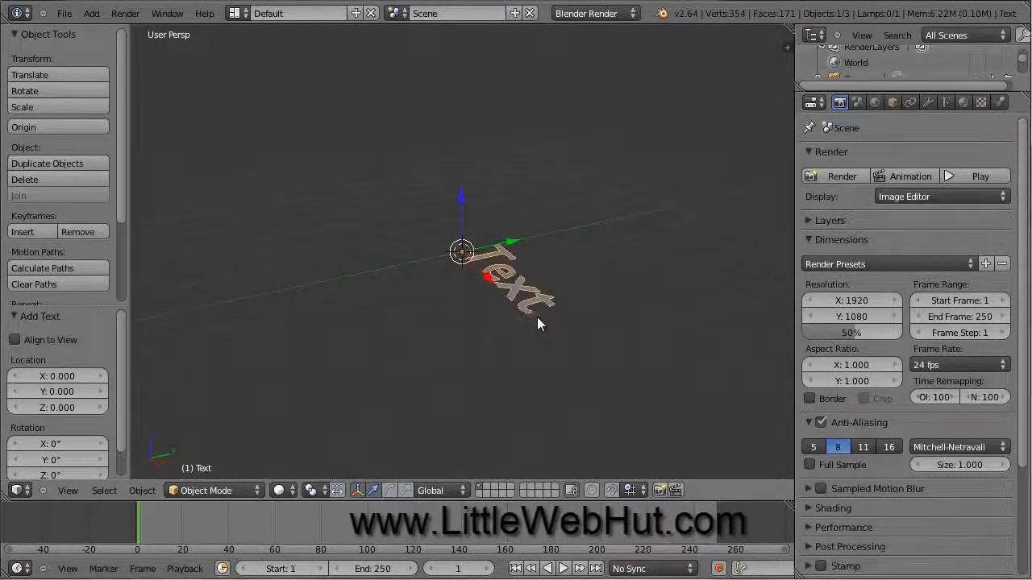
{"action": "scroll", "coordinate": [538, 323], "scroll_direction": "up", "scroll_amount": 3}
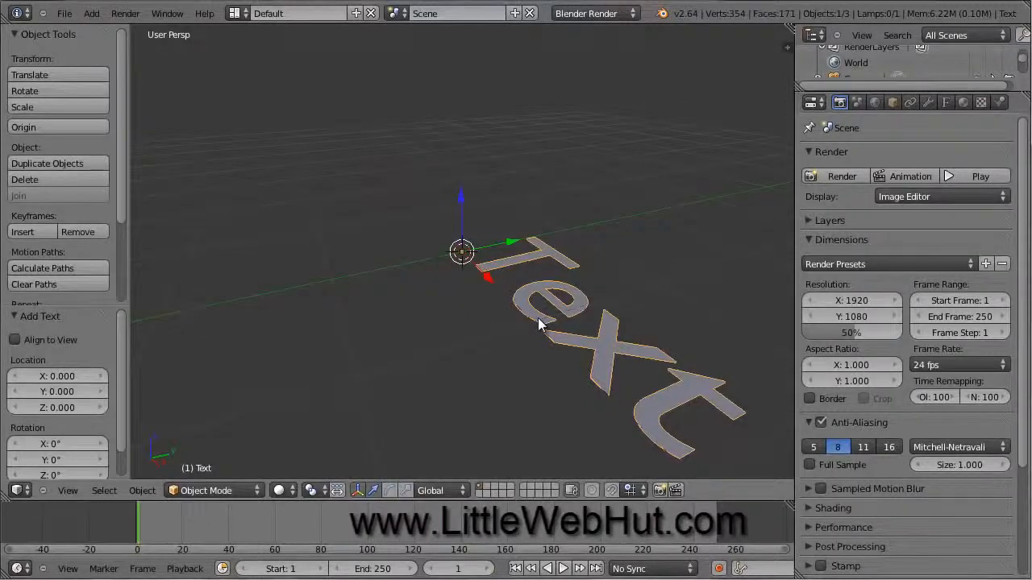
{"action": "key", "text": "r"}
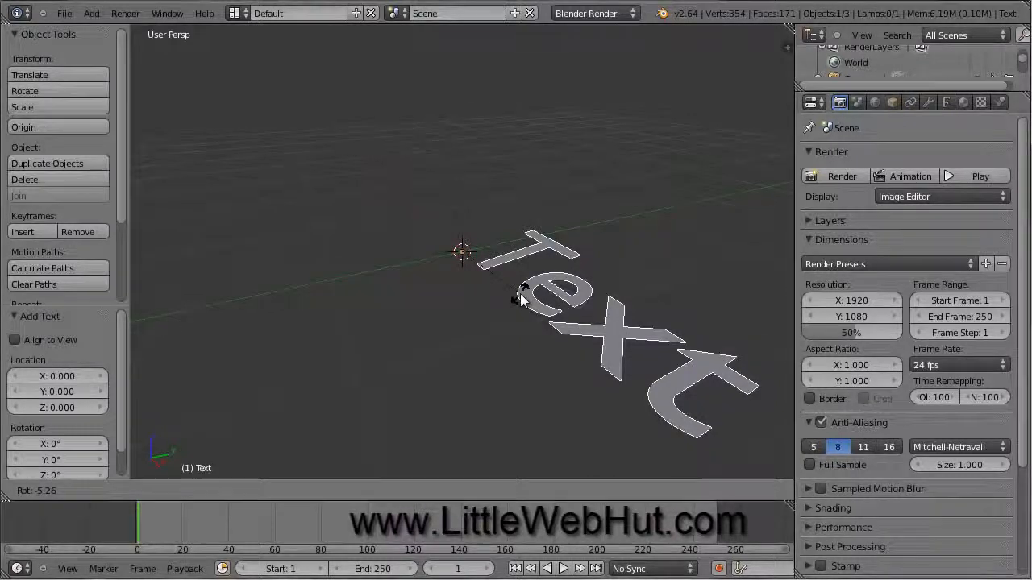
{"action": "key", "text": "x"}
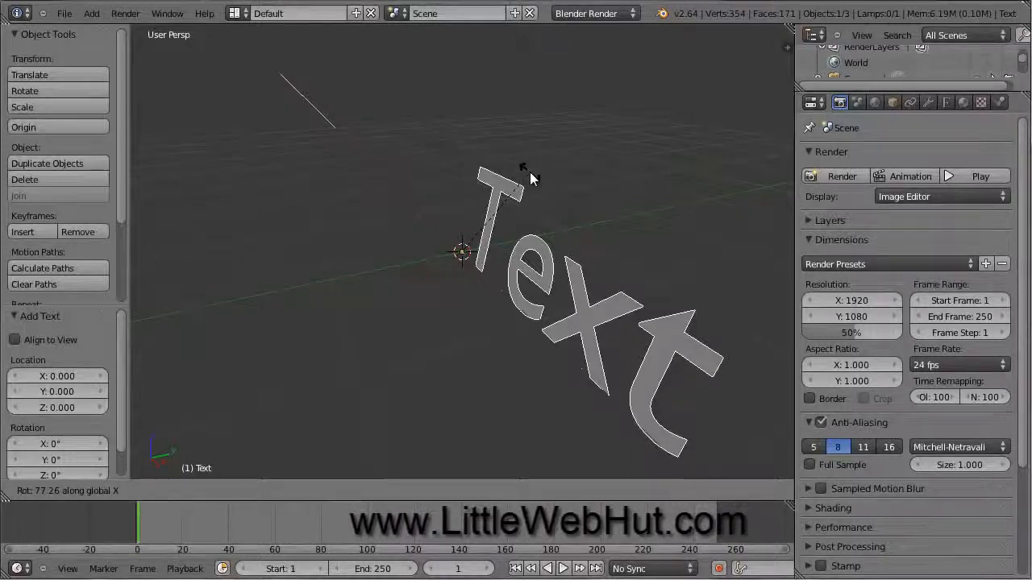
{"action": "type", "text": "90"}
{"action": "key", "text": "Return"}
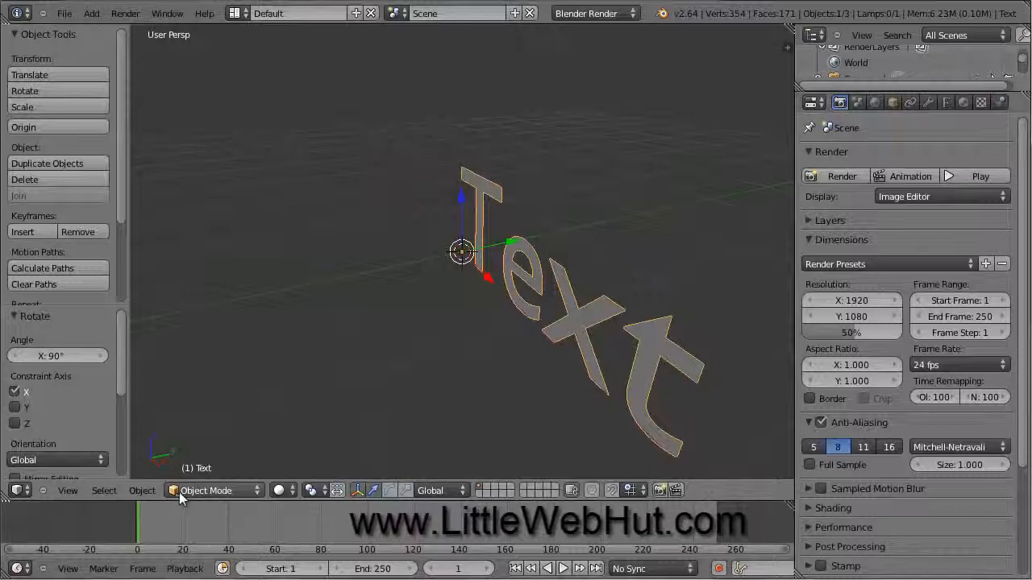
Replace the text object's default wording with "I C E" in Edit Mode and return to Object Mode.
{"action": "left_click", "coordinate": [240, 490]}
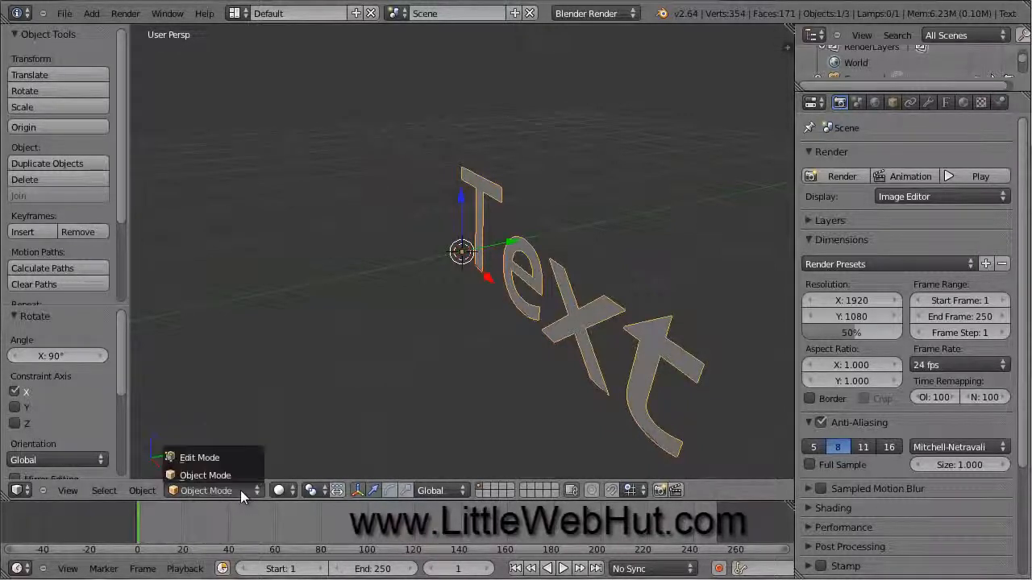
{"action": "left_click", "coordinate": [209, 458]}
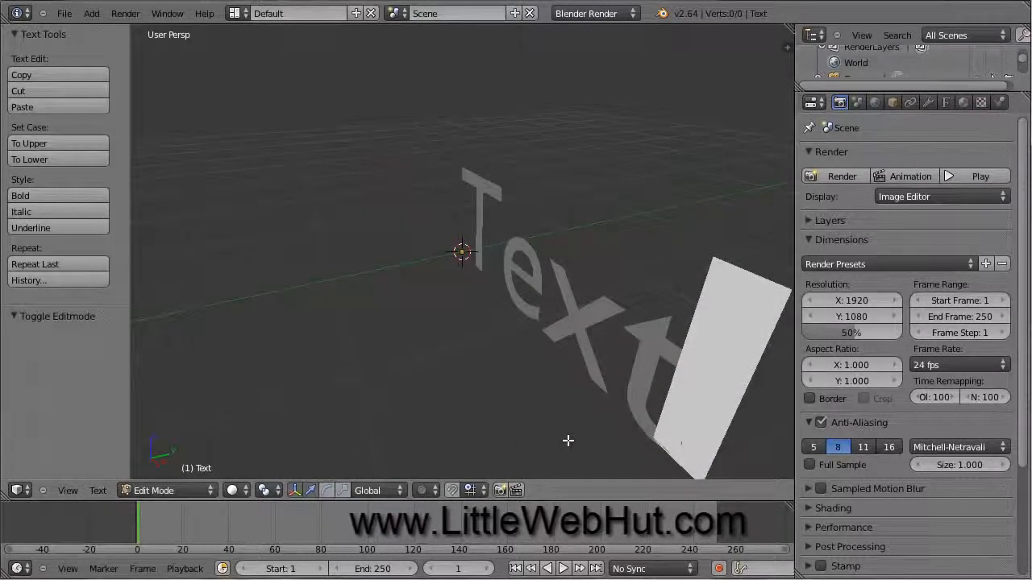
{"action": "key", "text": "BackSpace"}
{"action": "key", "text": "BackSpace"}
{"action": "key", "text": "BackSpace"}
{"action": "key", "text": "BackSpace"}
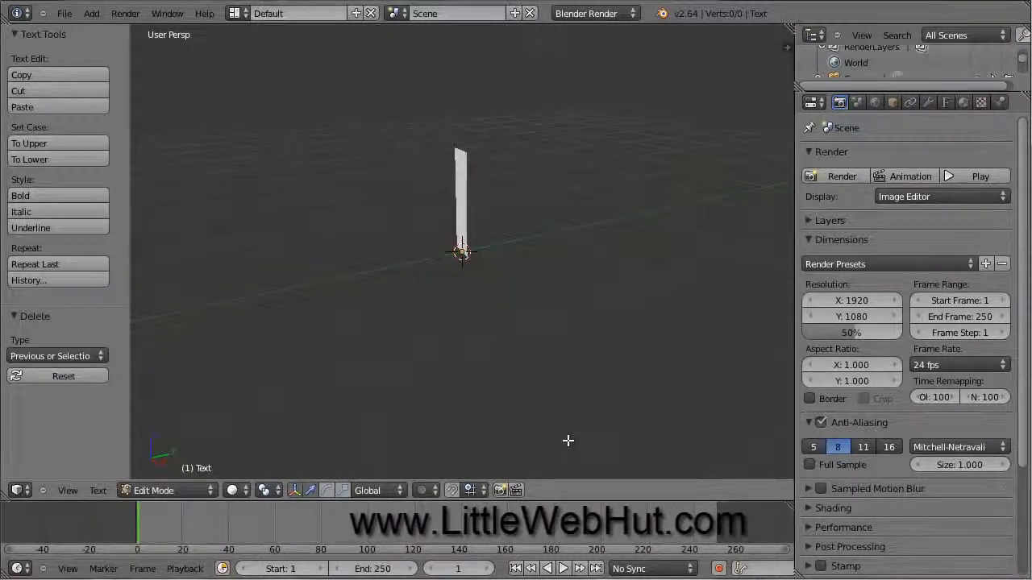
{"action": "type", "text": "I C "}
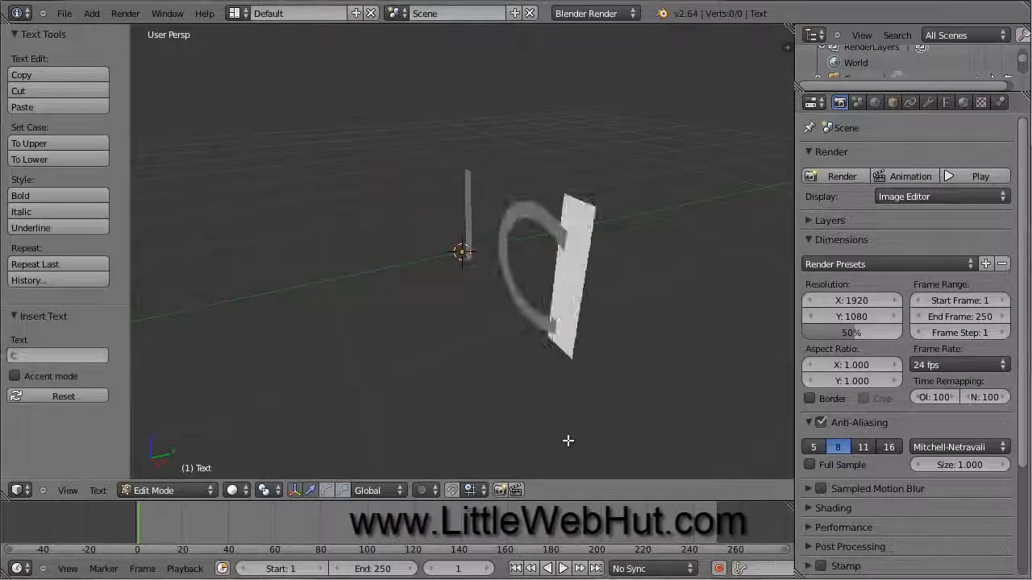
{"action": "type", "text": "E"}
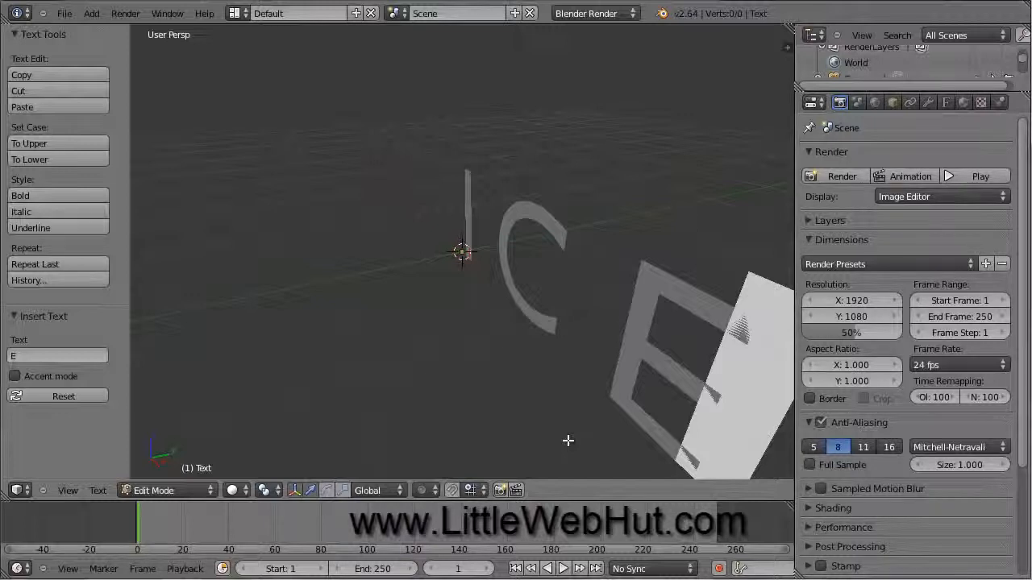
{"action": "left_click", "coordinate": [187, 490]}
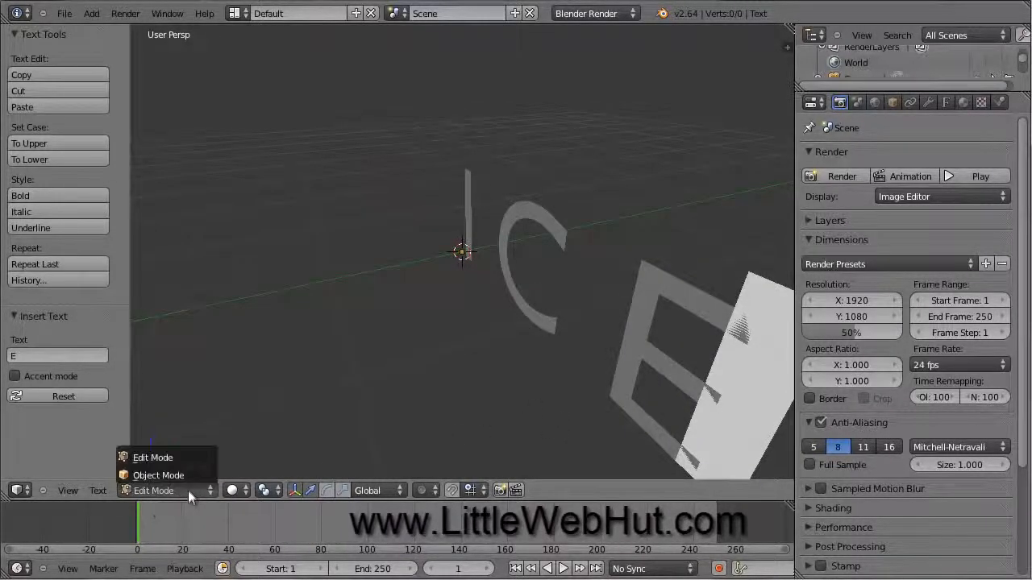
{"action": "left_click", "coordinate": [178, 474]}
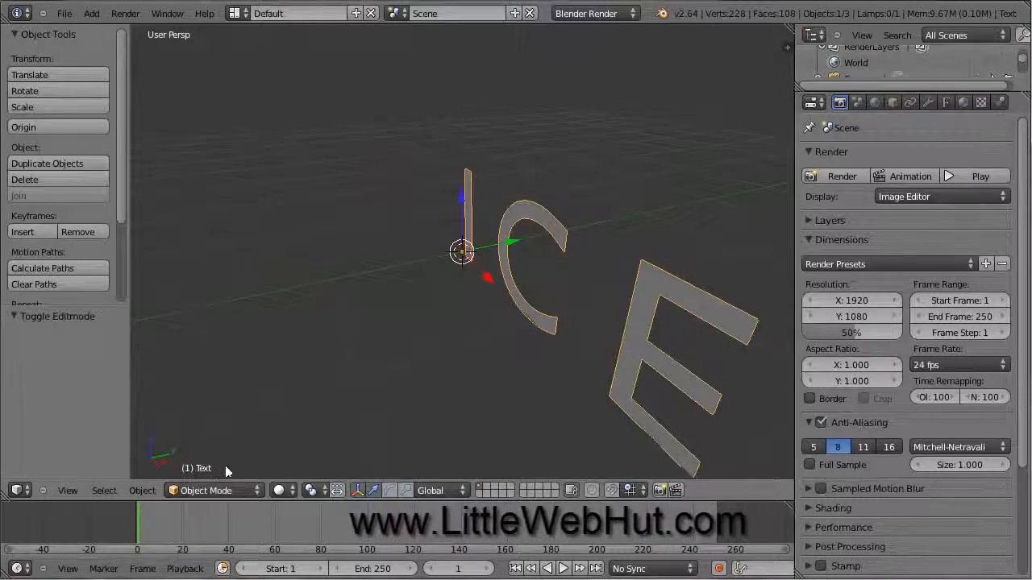
Give the ICE text thickness by setting its geometry Extrude value to 0.1.
{"action": "left_click", "coordinate": [946, 102]}
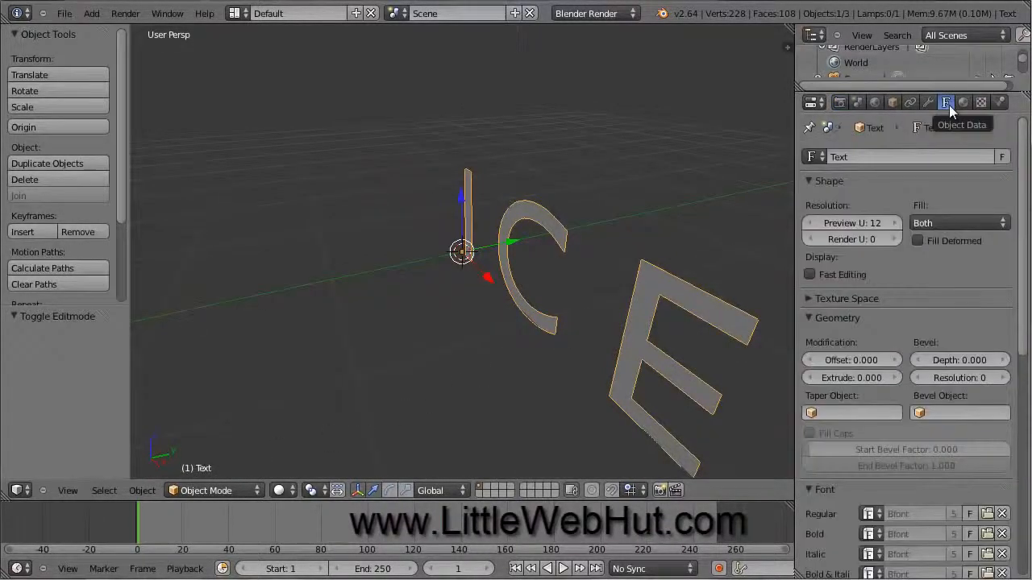
{"action": "left_click", "coordinate": [835, 379]}
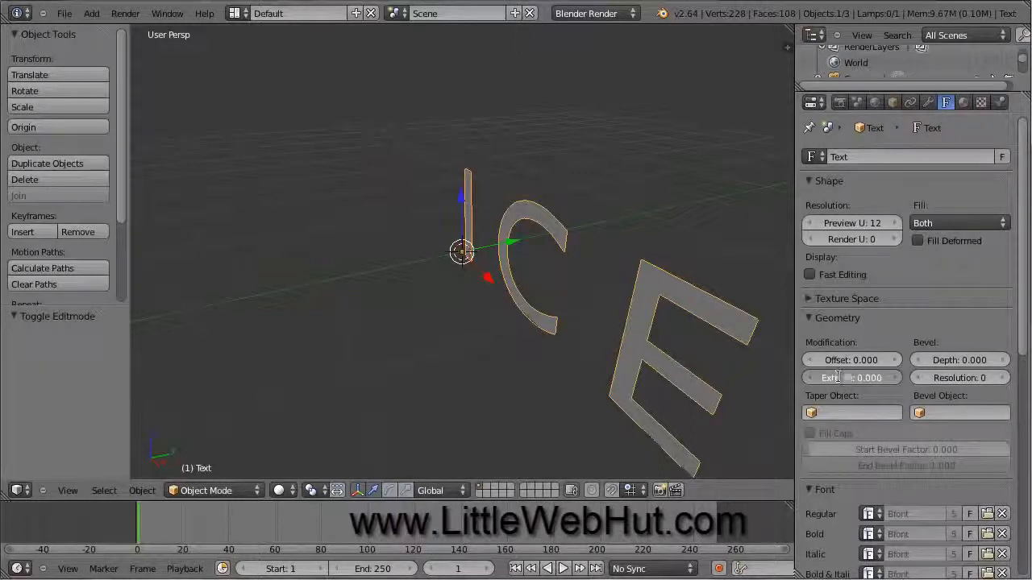
{"action": "type", "text": "0"}
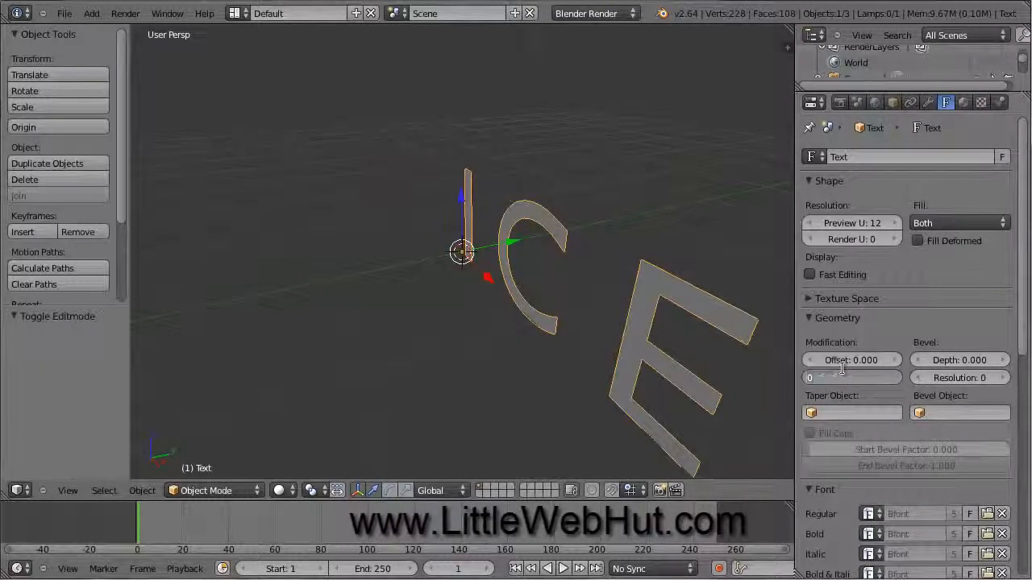
{"action": "type", "text": ".1"}
{"action": "key", "text": "Return"}
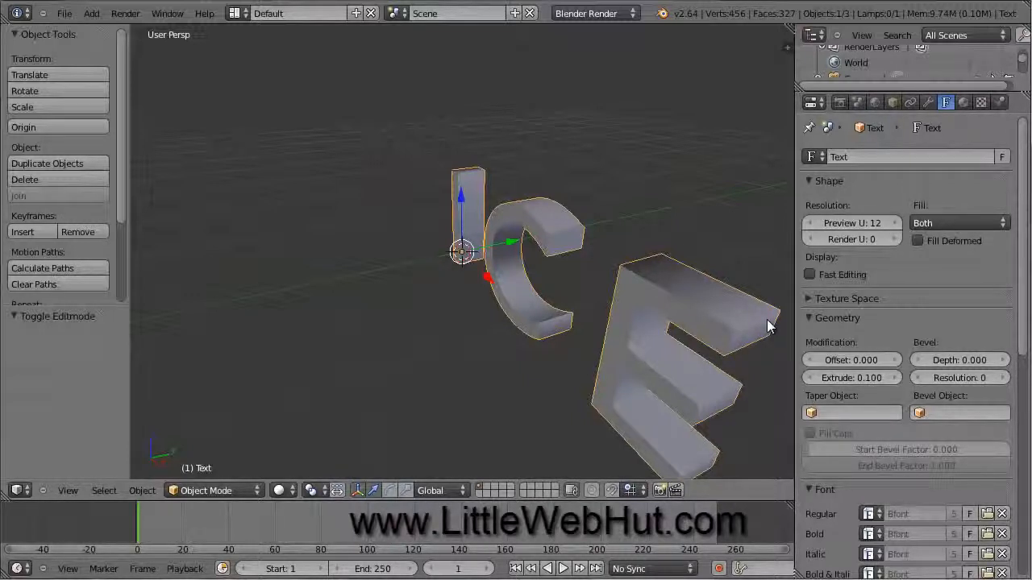
Round the ICE text's edges with a bevel depth of 0.05 and a bevel resolution of 7.
{"action": "left_click", "coordinate": [947, 360]}
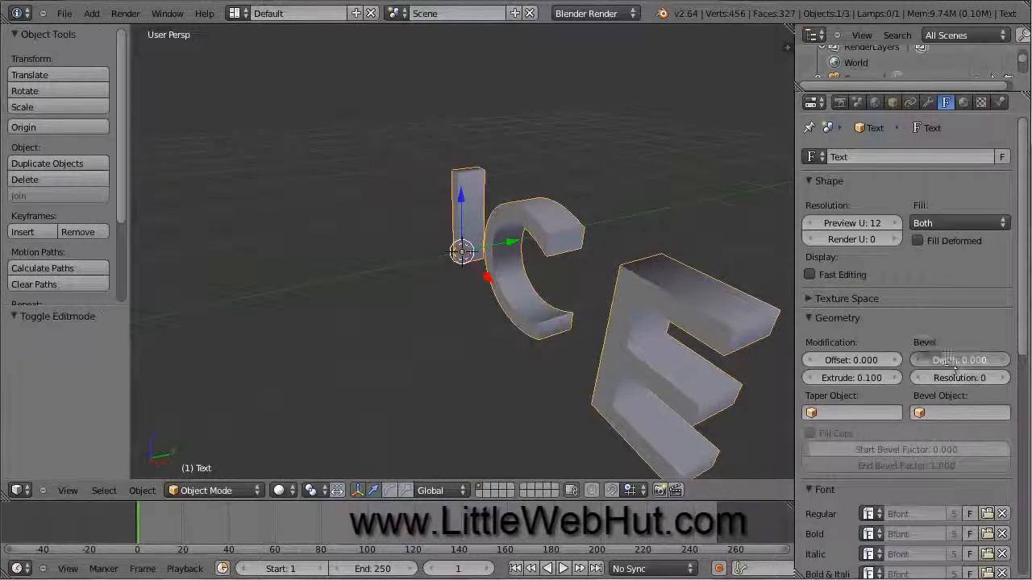
{"action": "type", "text": "0."}
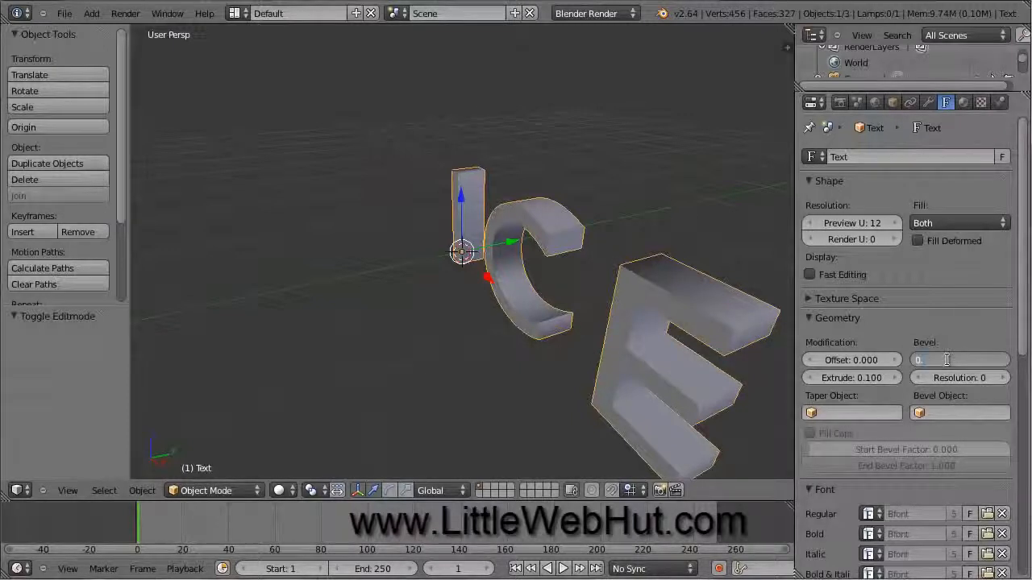
{"action": "type", "text": "05"}
{"action": "key", "text": "Return"}
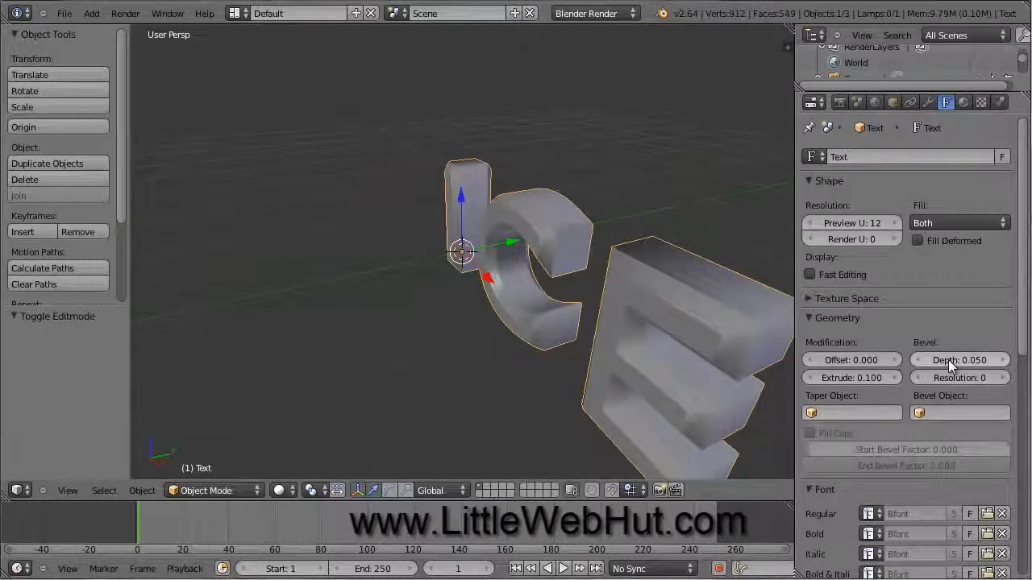
{"action": "middle_click_drag", "start_coordinate": [476, 395], "coordinate": [494, 361]}
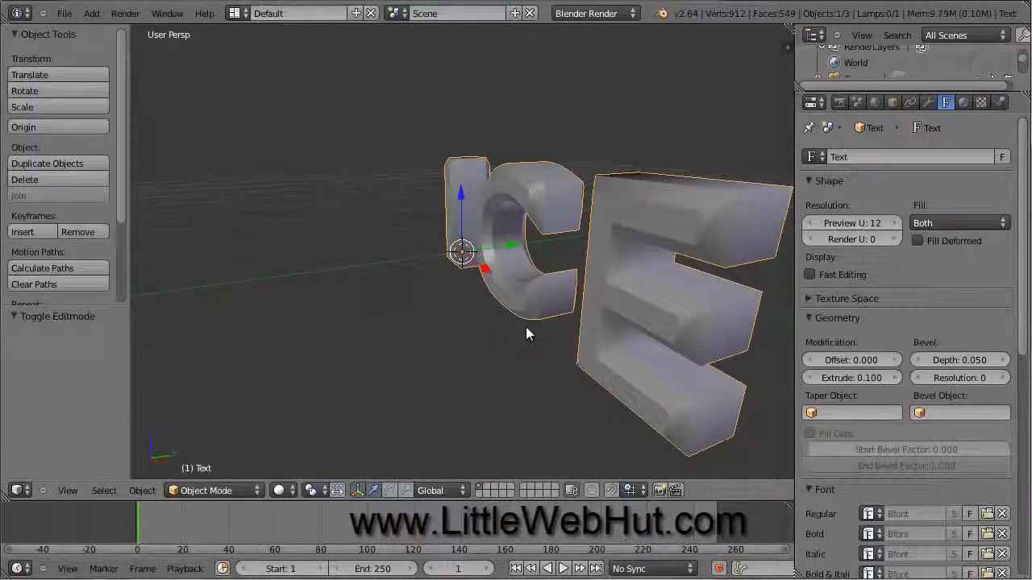
{"action": "mouse_move", "coordinate": [526, 327]}
{"action": "middle_mouse_down"}
{"action": "mouse_move", "coordinate": [459, 322]}
{"action": "mouse_move", "coordinate": [516, 312]}
{"action": "mouse_move", "coordinate": [435, 319]}
{"action": "mouse_move", "coordinate": [520, 319]}
{"action": "middle_mouse_up"}
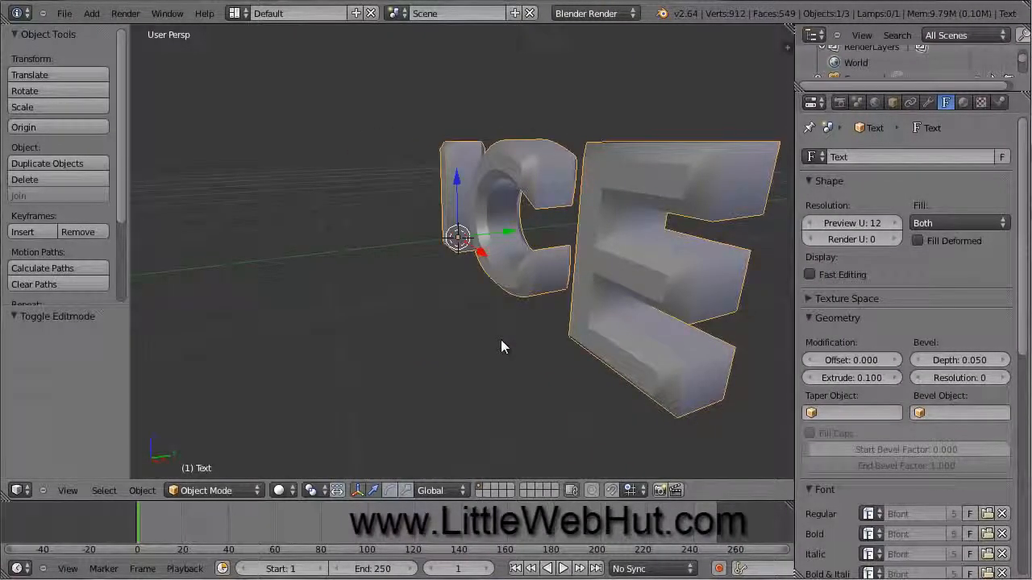
{"action": "left_click", "coordinate": [952, 377]}
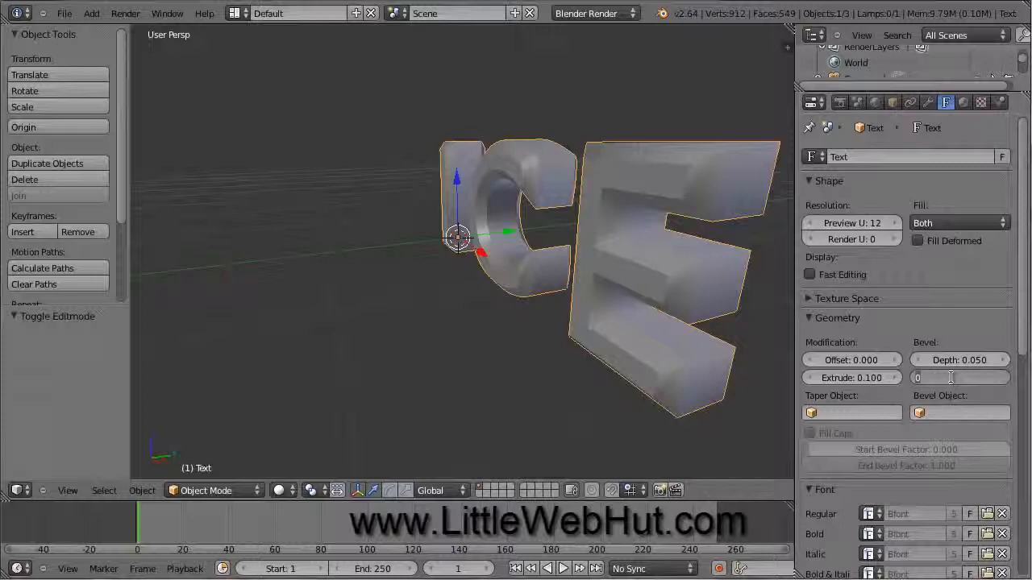
{"action": "type", "text": "7"}
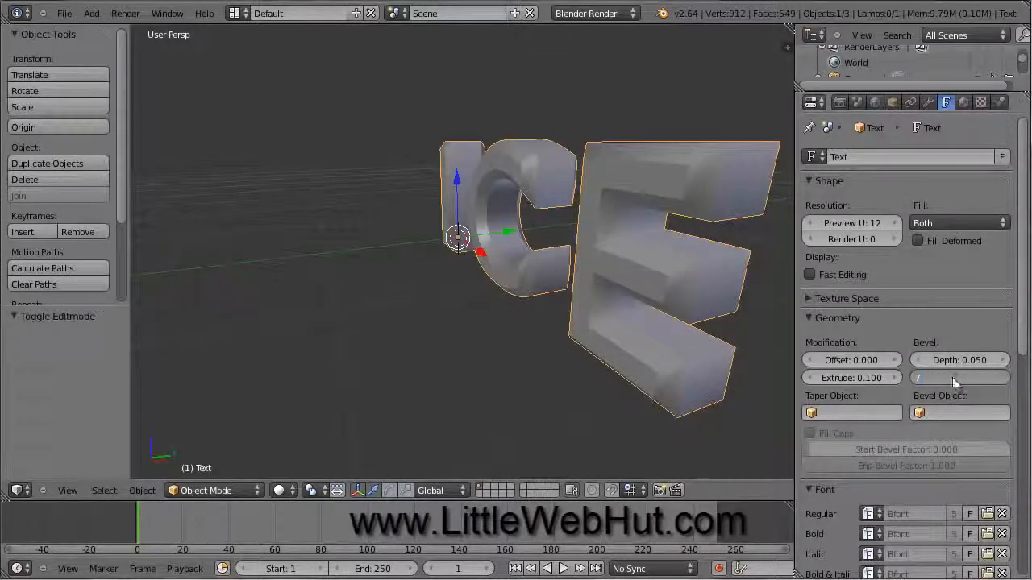
{"action": "key", "text": "Return"}
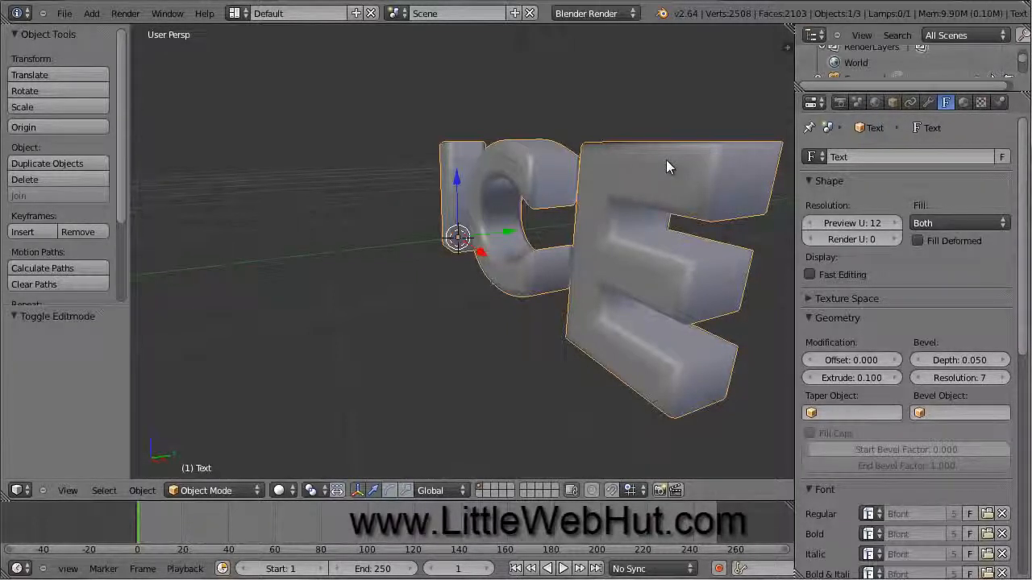
Add a plane mesh at the scene origin.
{"action": "left_click", "coordinate": [90, 16]}
{"action": "mouse_move", "coordinate": [104, 30]}
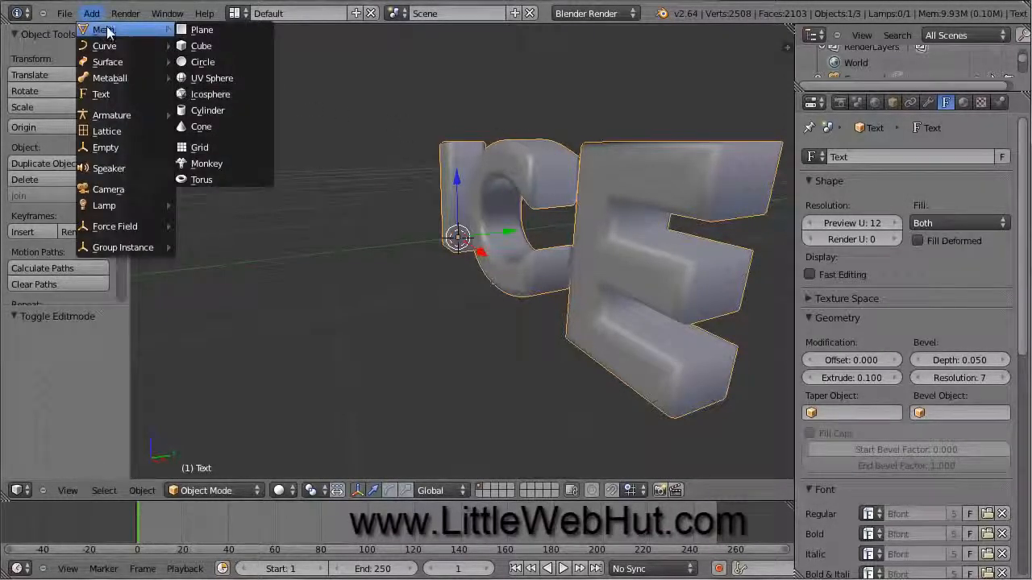
{"action": "left_click", "coordinate": [223, 29]}
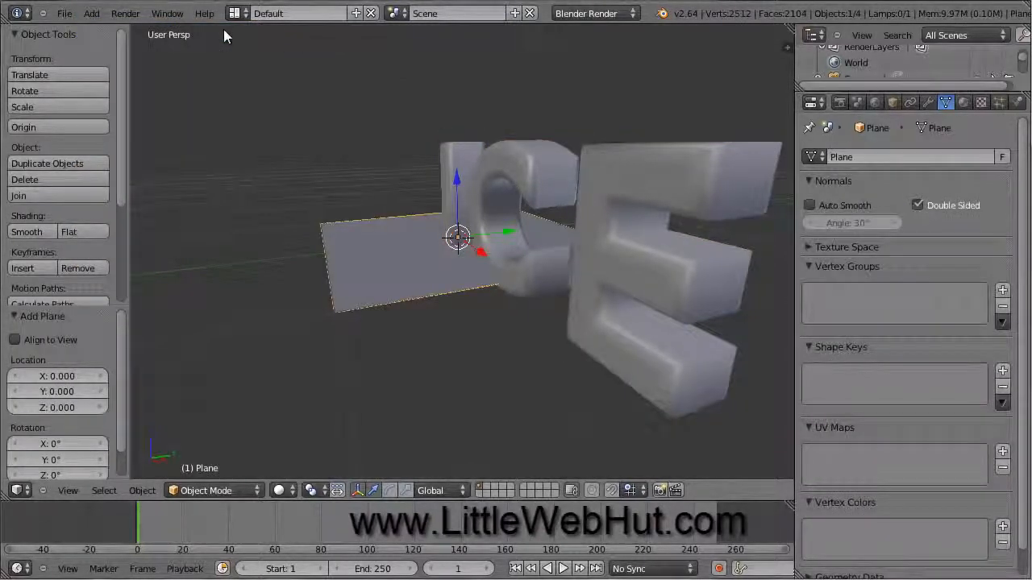
Scale the plane by 5 and lower it along Z by about 0.83, below the ICE text.
{"action": "key", "text": "s"}
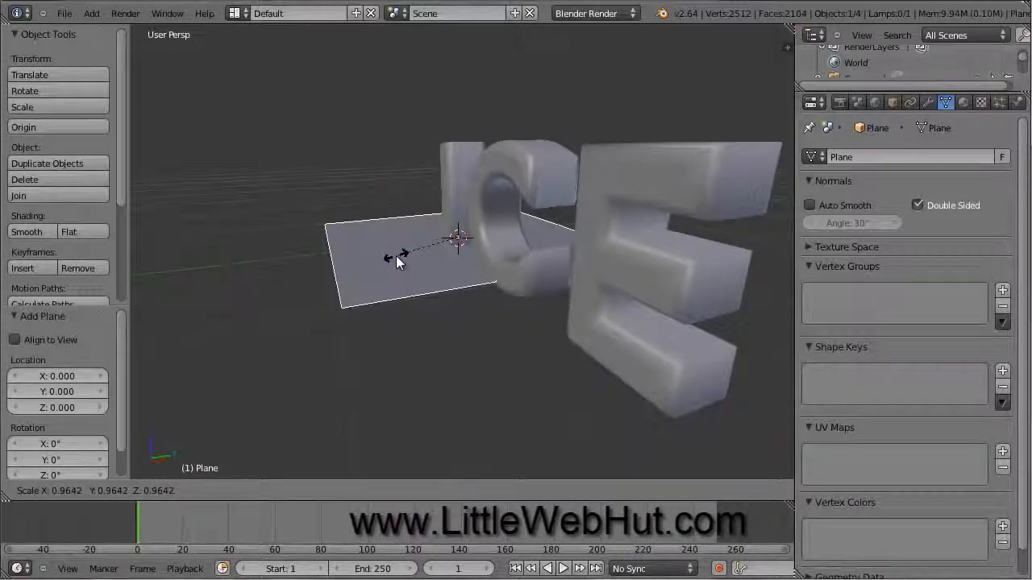
{"action": "key", "text": "5"}
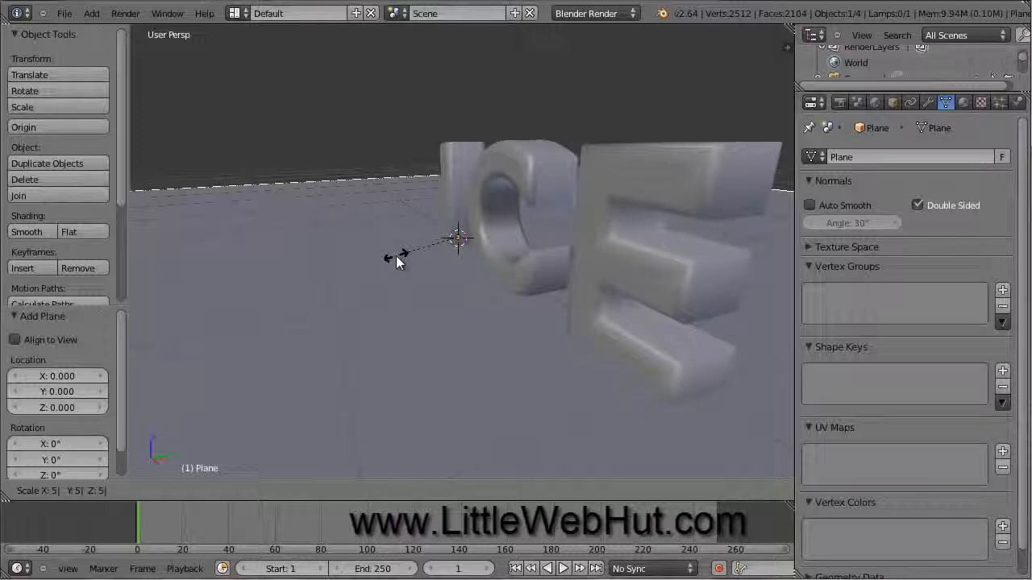
{"action": "key", "text": "Return"}
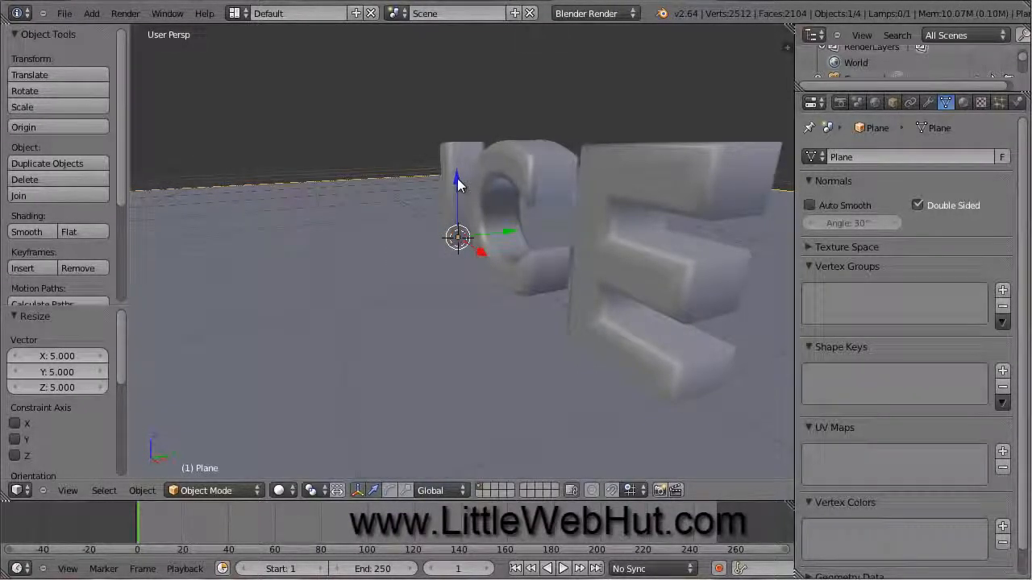
{"action": "left_click_drag", "start_coordinate": [456, 180], "coordinate": [452, 278]}
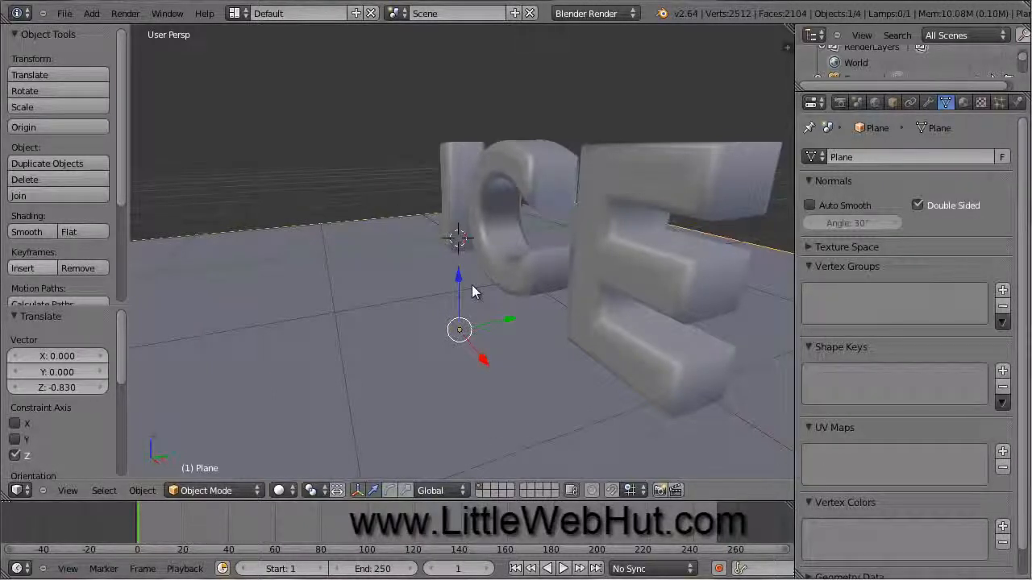
In front orthographic view, raise the ground plane along Z by about 0.761 to meet the base of the ICE letters.
{"action": "left_click", "coordinate": [69, 490]}
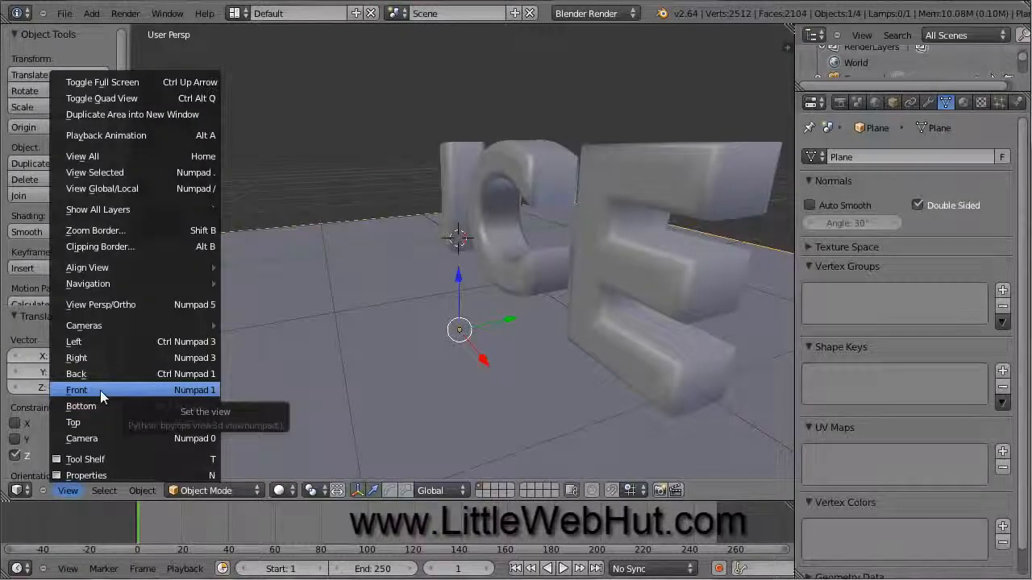
{"action": "left_click", "coordinate": [167, 390]}
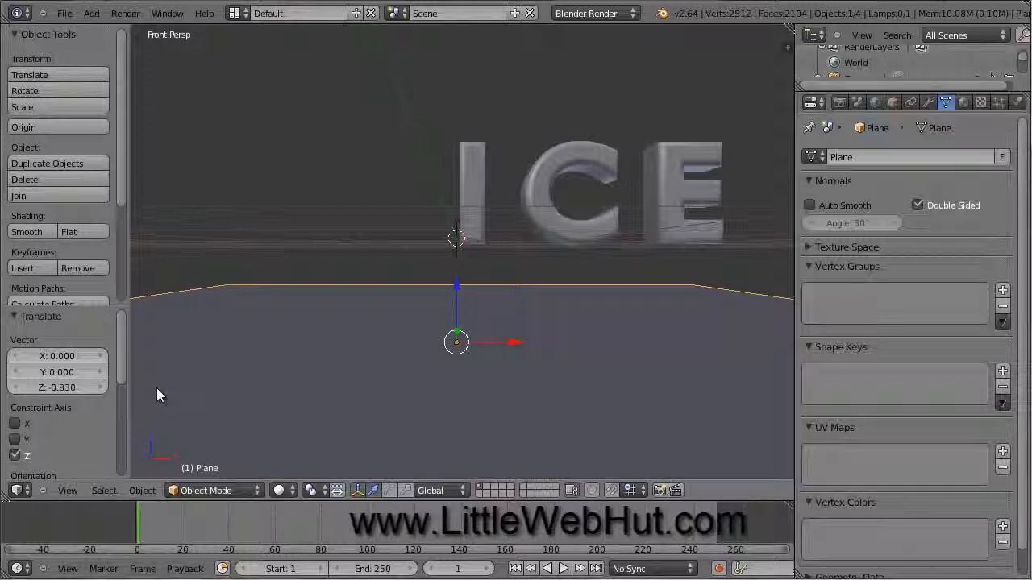
{"action": "left_click", "coordinate": [73, 492]}
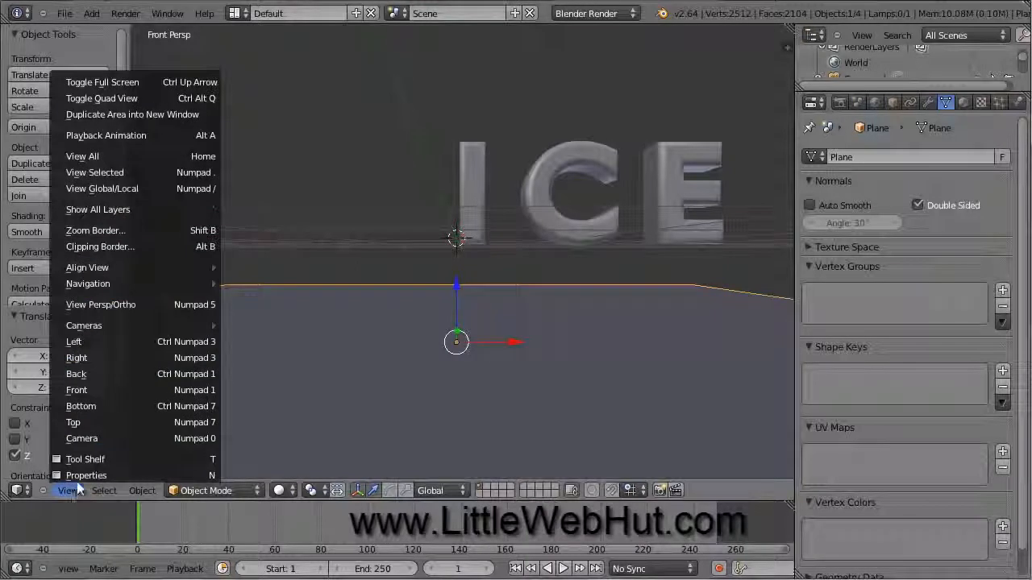
{"action": "left_click", "coordinate": [160, 305]}
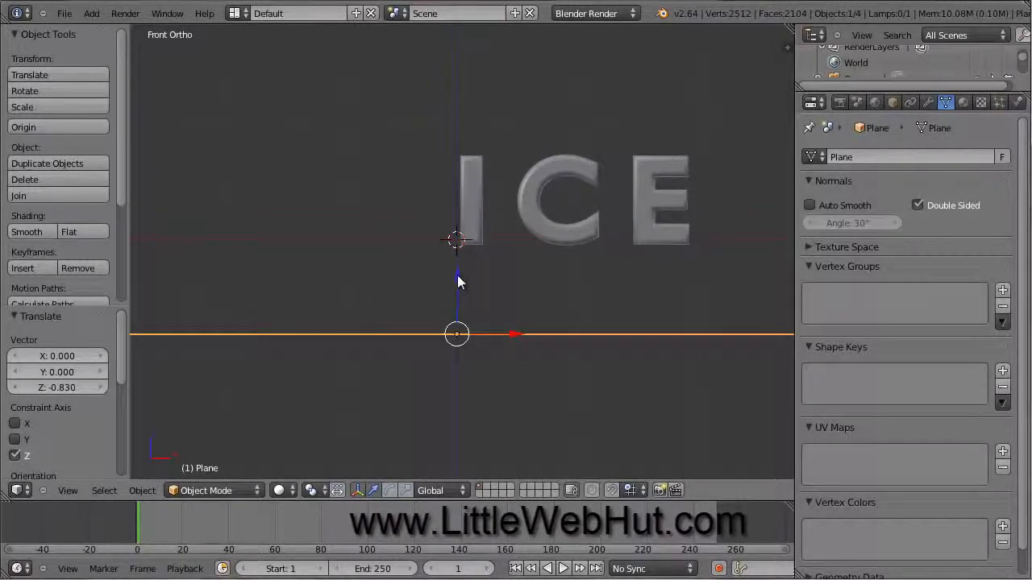
{"action": "left_click_drag", "start_coordinate": [455, 279], "coordinate": [450, 191]}
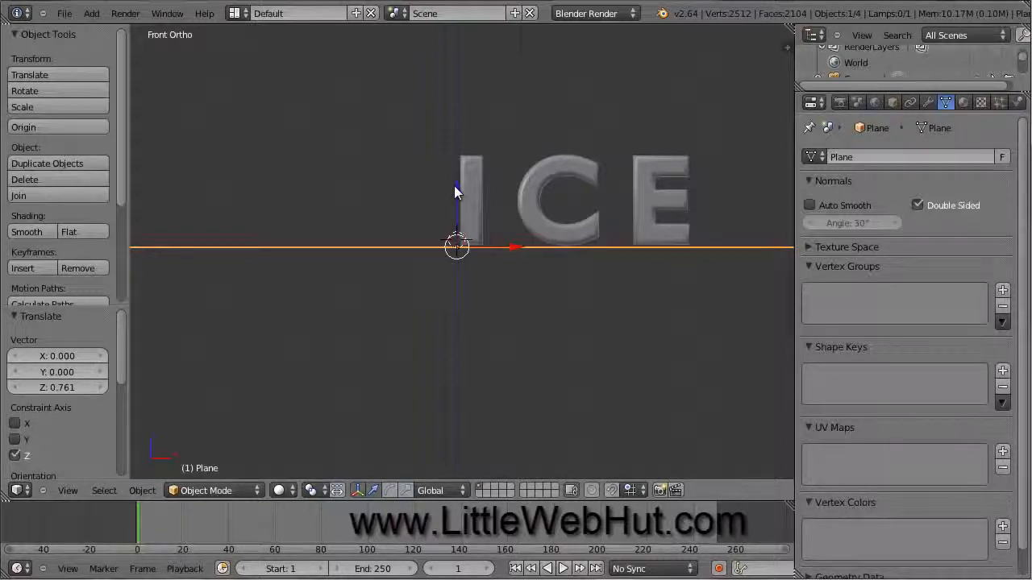
Add a cube mesh at the scene origin and set the viewport shading to Wireframe.
{"action": "left_click", "coordinate": [90, 13]}
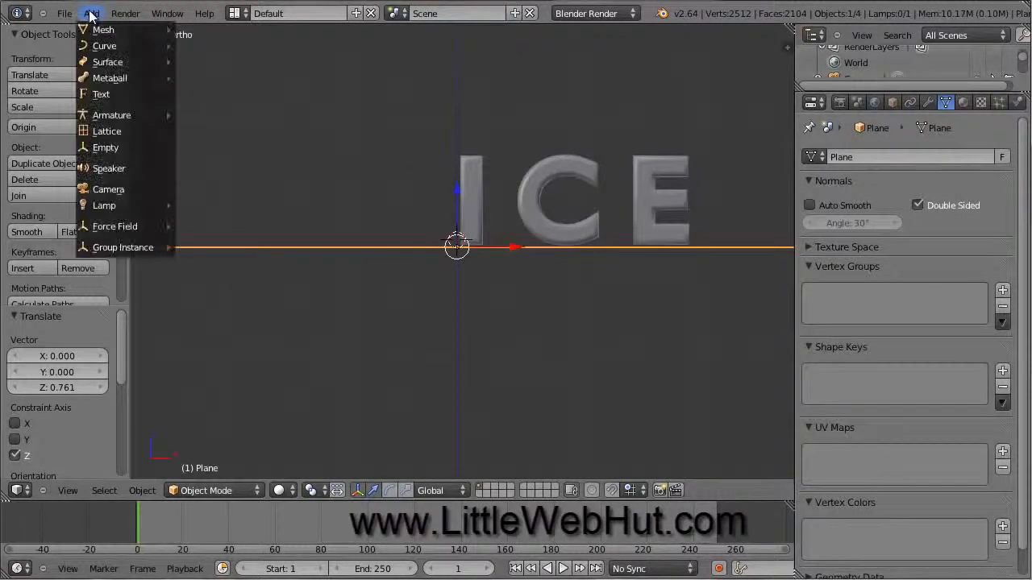
{"action": "mouse_move", "coordinate": [103, 30]}
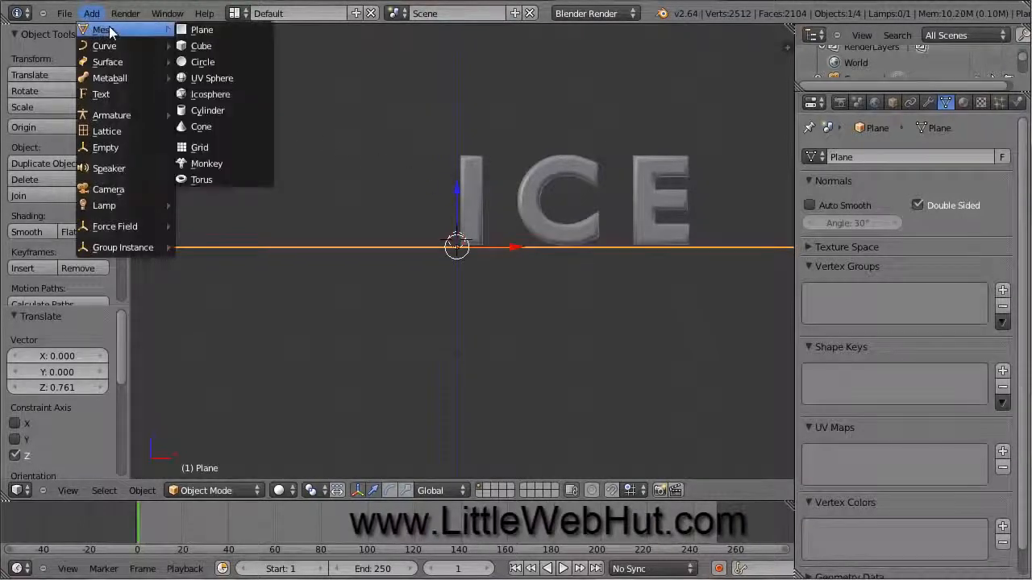
{"action": "left_click", "coordinate": [222, 46]}
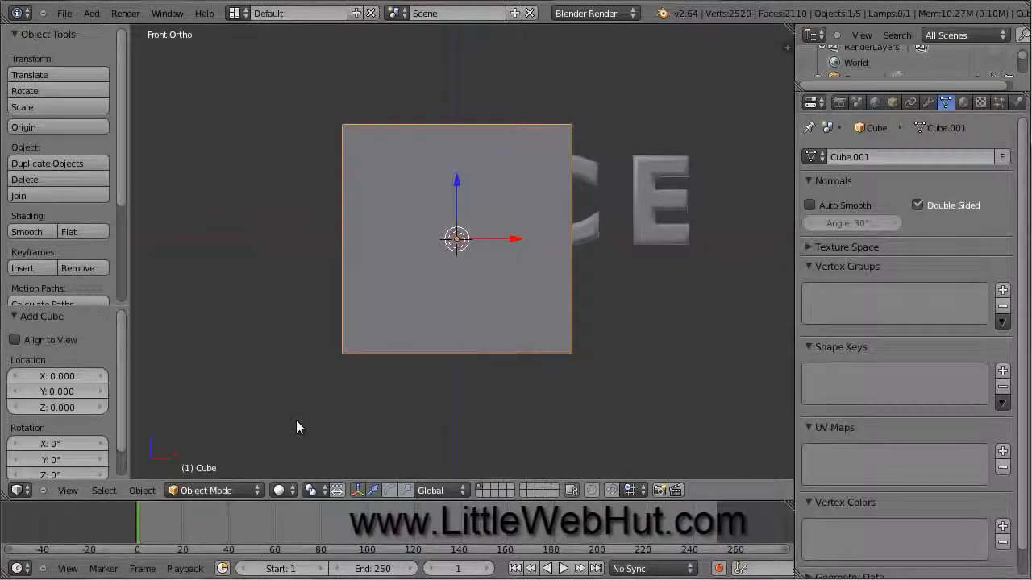
{"action": "left_click", "coordinate": [284, 490]}
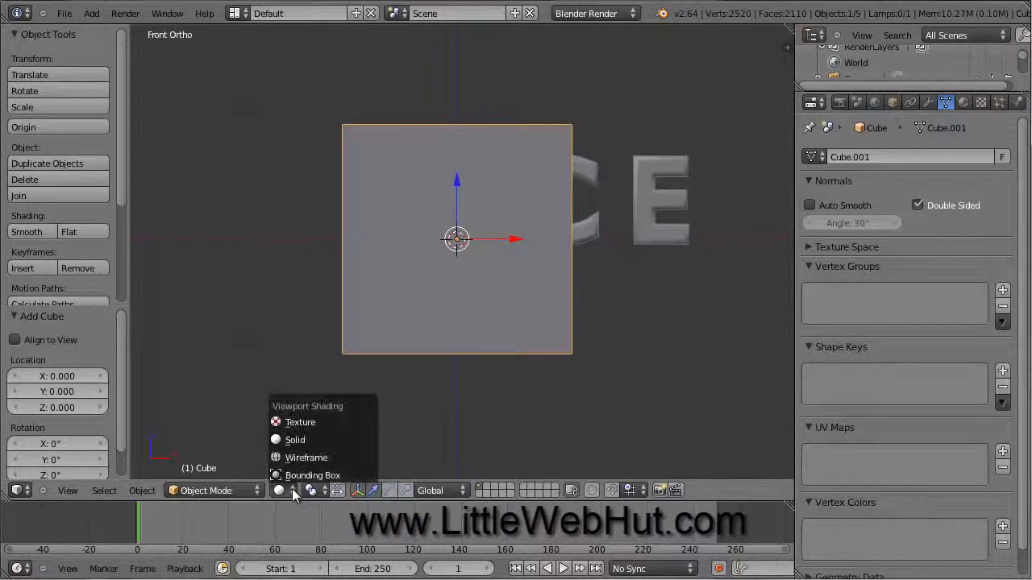
{"action": "left_click", "coordinate": [329, 457]}
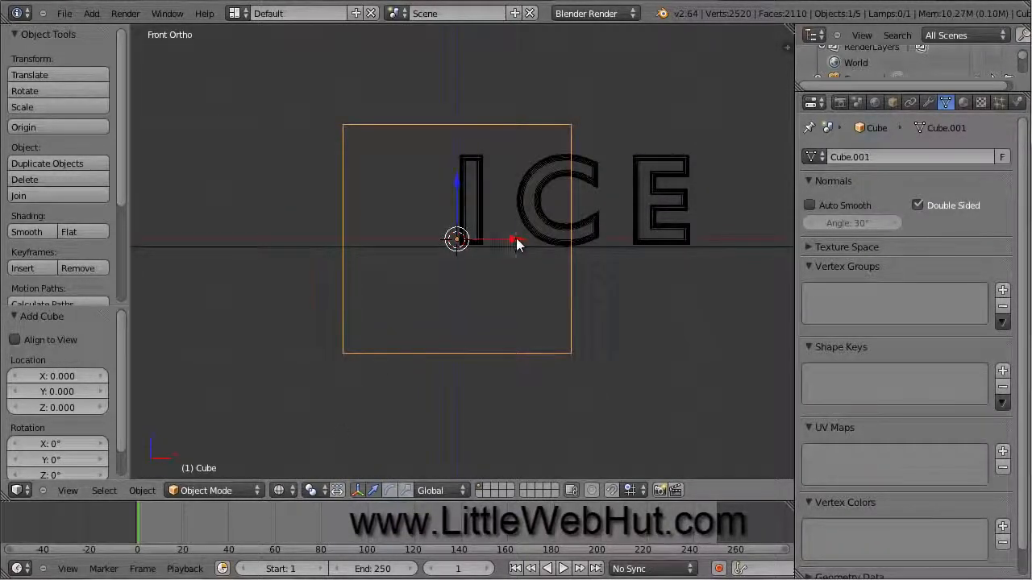
Fit the cube around the ICE text: move it about 1.015 along X, scale it by 1.2 and raise it about 1.114 to the ground plane.
{"action": "left_click_drag", "start_coordinate": [514, 240], "coordinate": [631, 242]}
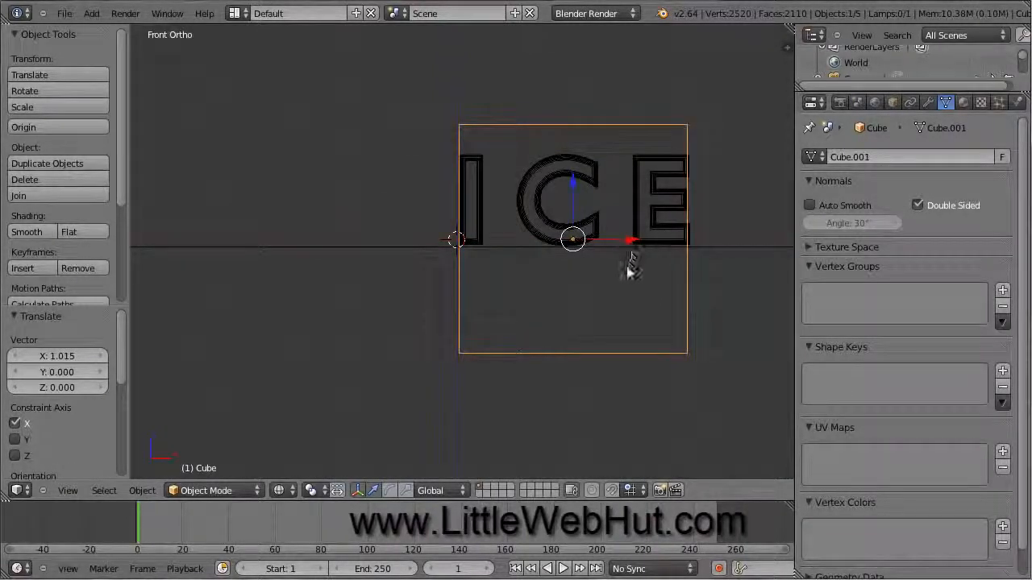
{"action": "key", "text": "s"}
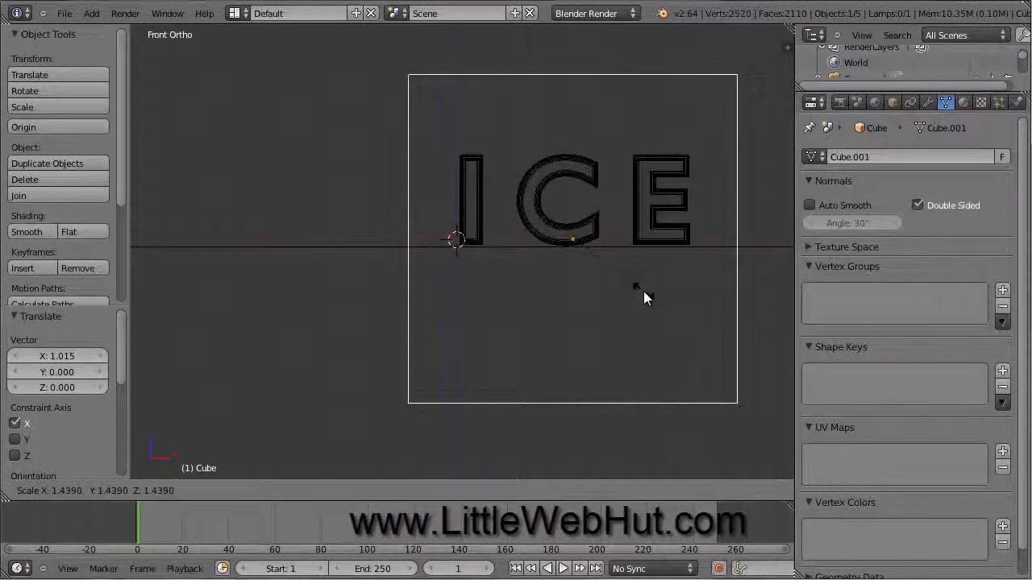
{"action": "type", "text": "1.2"}
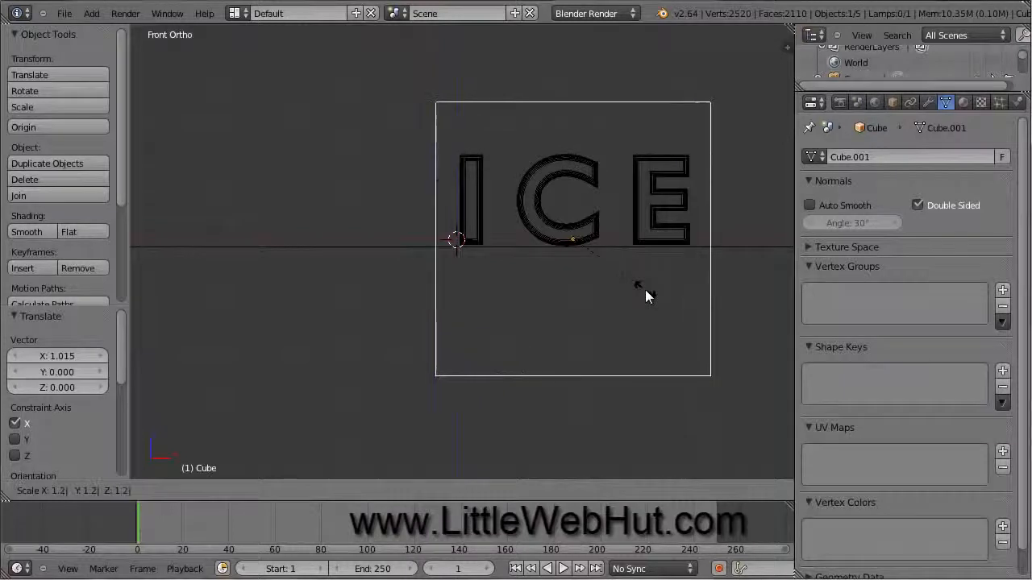
{"action": "key", "text": "Return"}
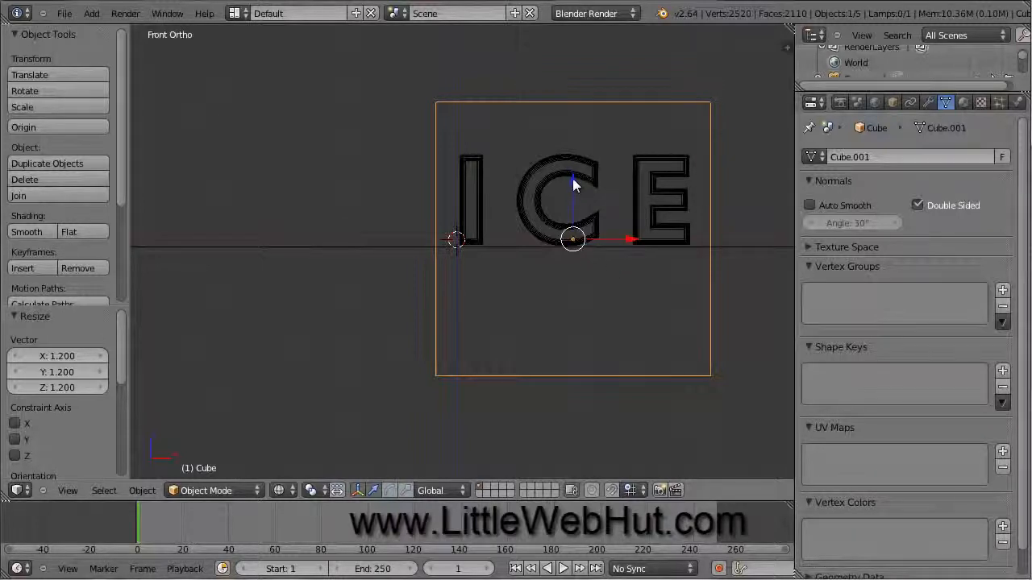
{"action": "left_click_drag", "start_coordinate": [573, 185], "coordinate": [575, 51]}
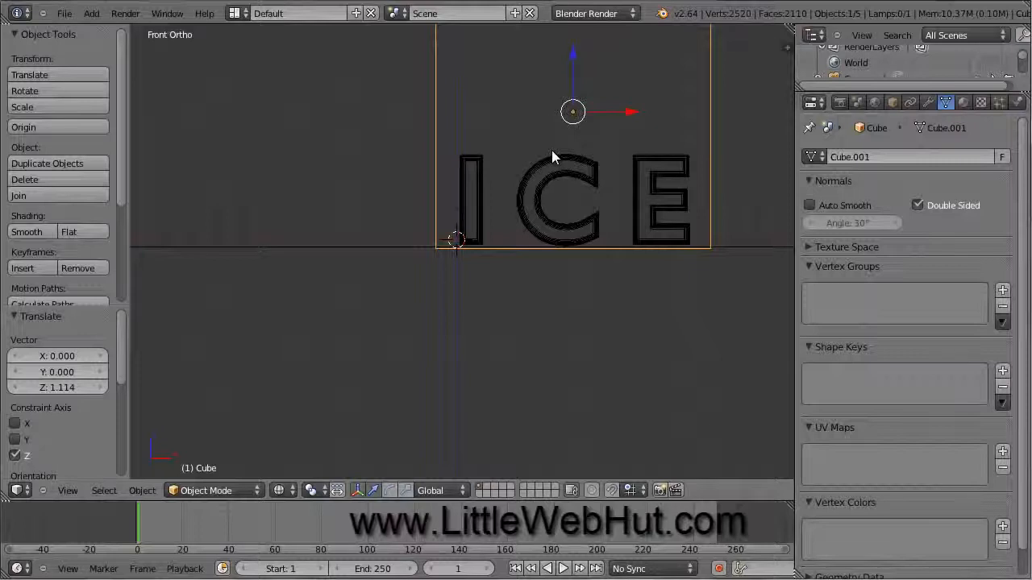
Place the 3D cursor just above the centre of the cube's top edge and add a plane mesh there.
{"action": "middle_click_drag", "start_coordinate": [552, 156], "coordinate": [449, 260], "text": "shift"}
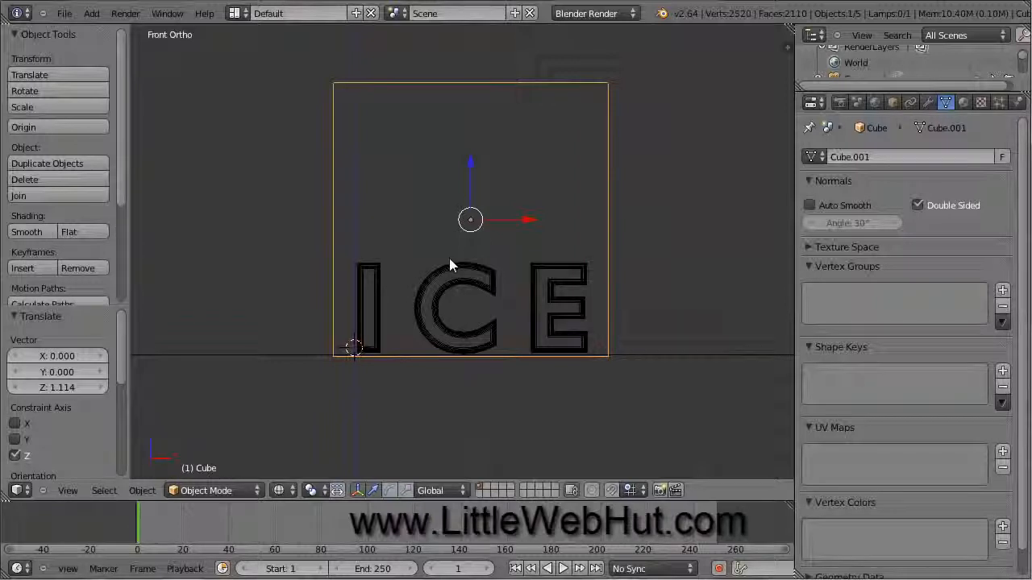
{"action": "left_click", "coordinate": [469, 71]}
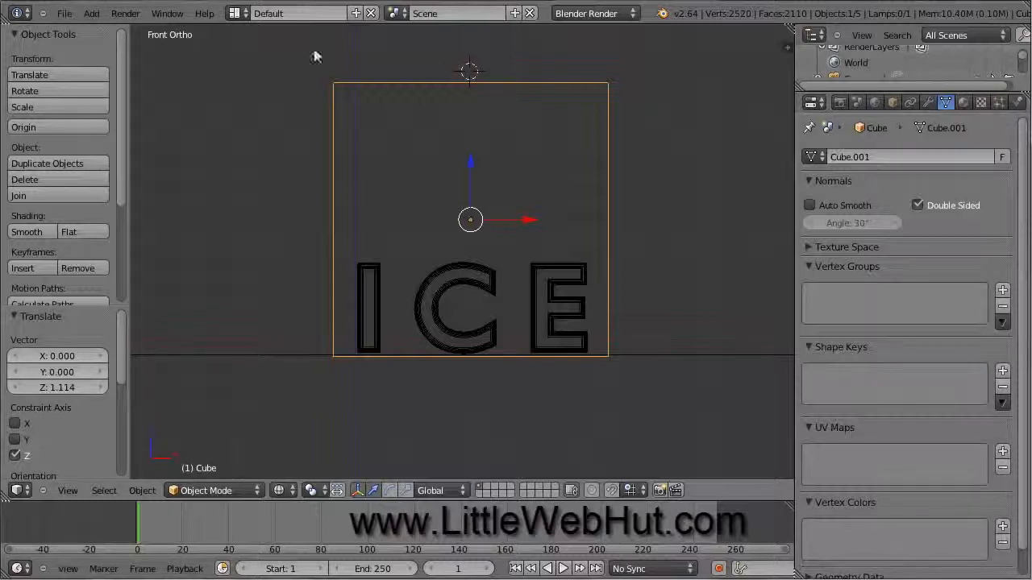
{"action": "left_click", "coordinate": [91, 14]}
{"action": "mouse_move", "coordinate": [134, 30]}
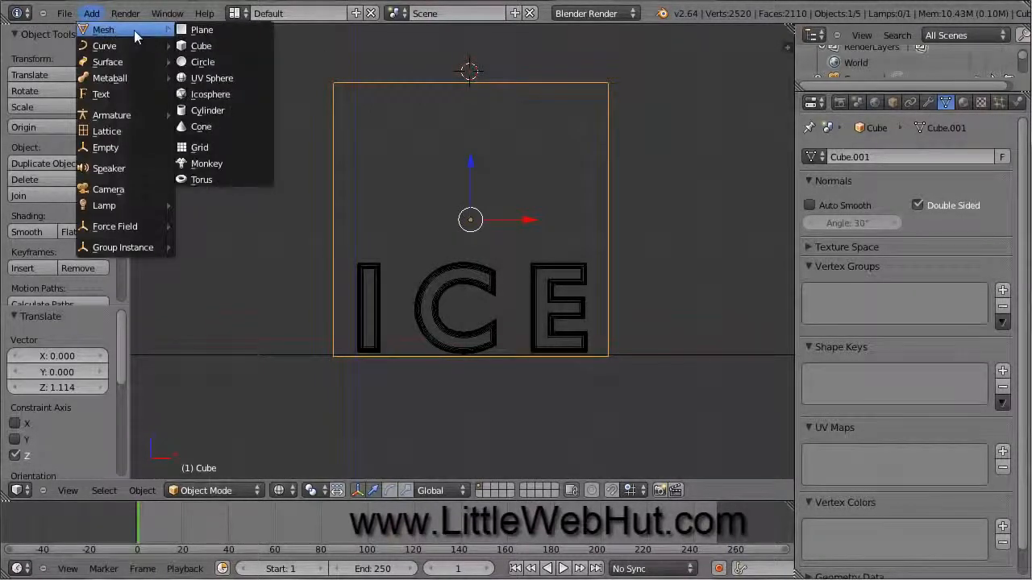
{"action": "left_click", "coordinate": [244, 31]}
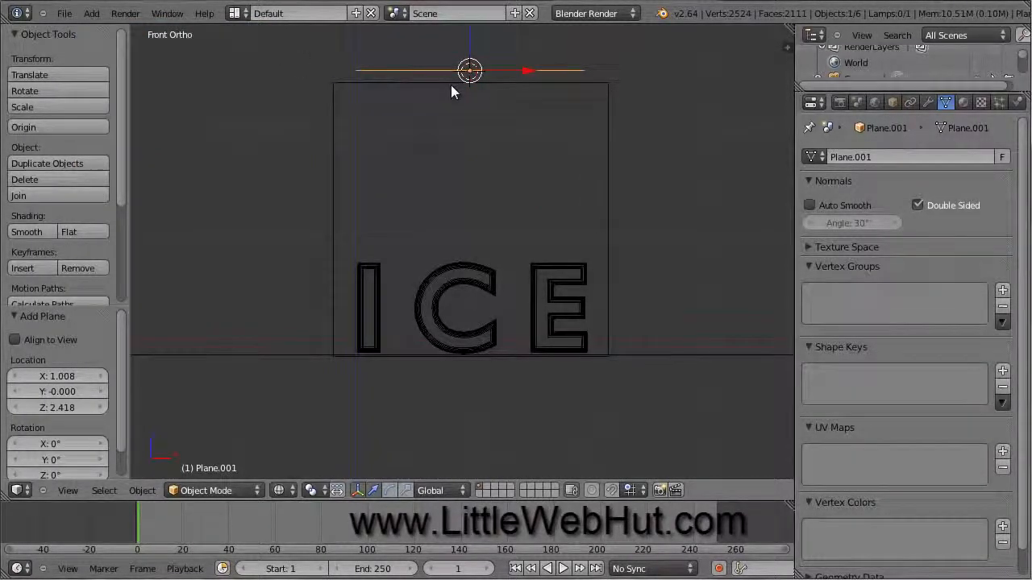
Show the material settings of the plane above the cube and switch the render engine to Cycles Render.
{"action": "middle_click_drag", "start_coordinate": [451, 86], "coordinate": [317, 111]}
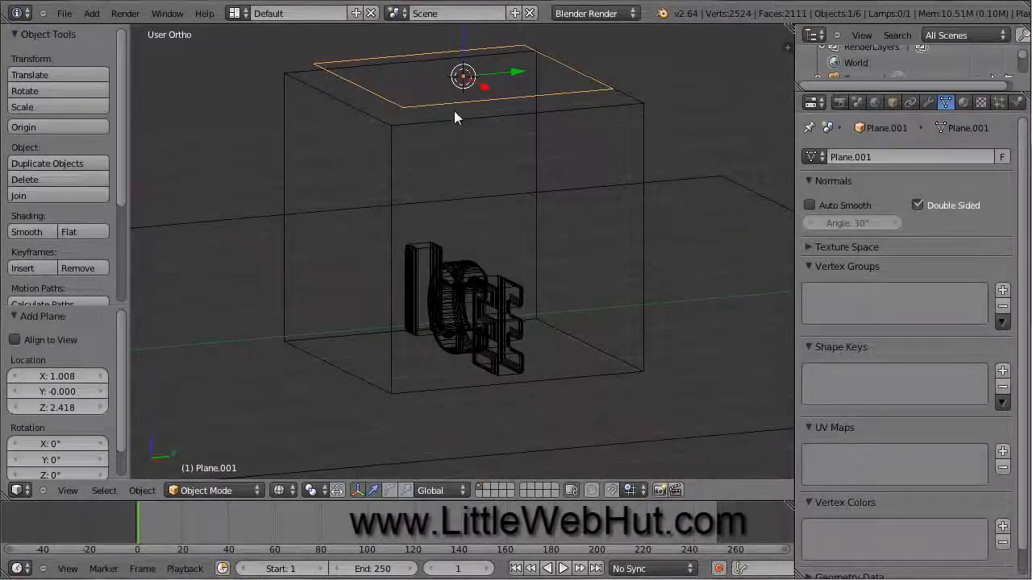
{"action": "middle_click_drag", "start_coordinate": [455, 112], "coordinate": [538, 109]}
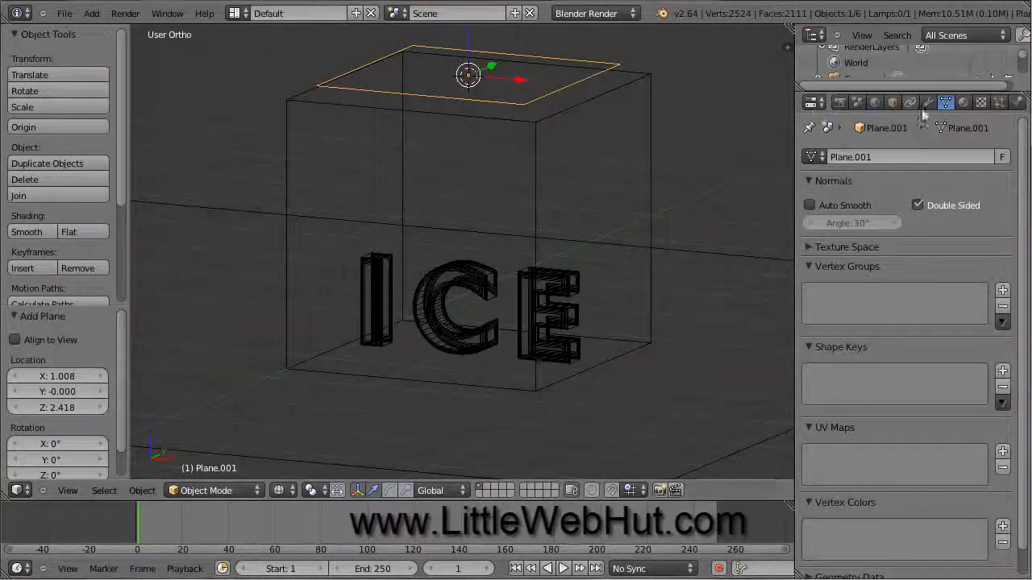
{"action": "left_click", "coordinate": [963, 103]}
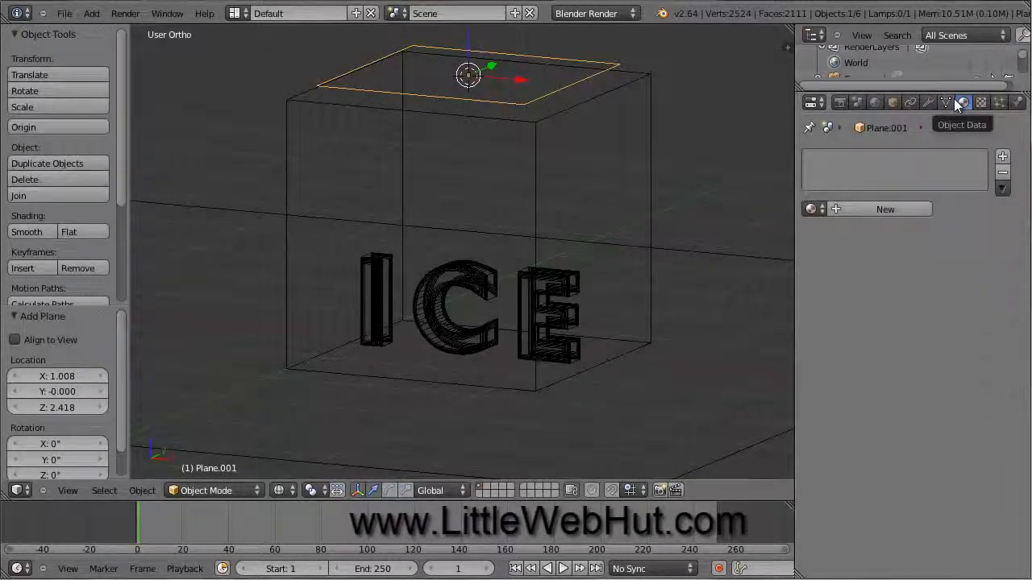
{"action": "left_click", "coordinate": [633, 14]}
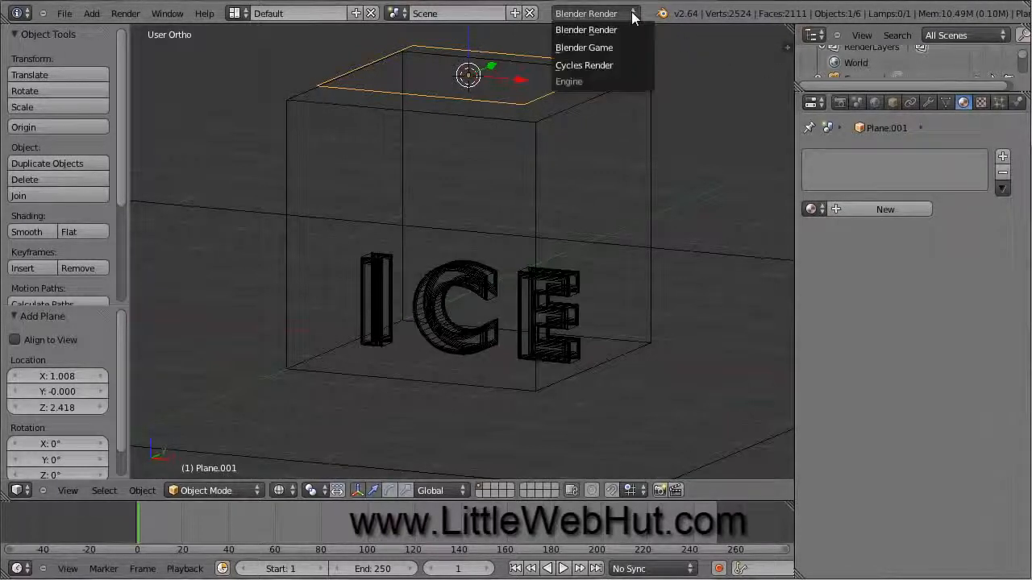
{"action": "left_click", "coordinate": [611, 65]}
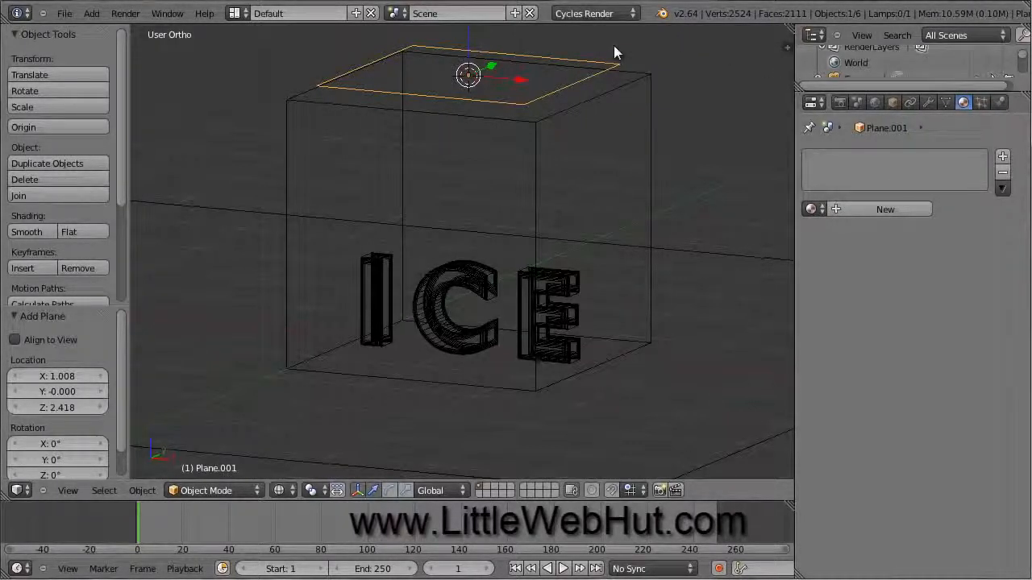
Give the plane above the cube a new material with an Emission surface and a strength of 20.
{"action": "left_click", "coordinate": [872, 212]}
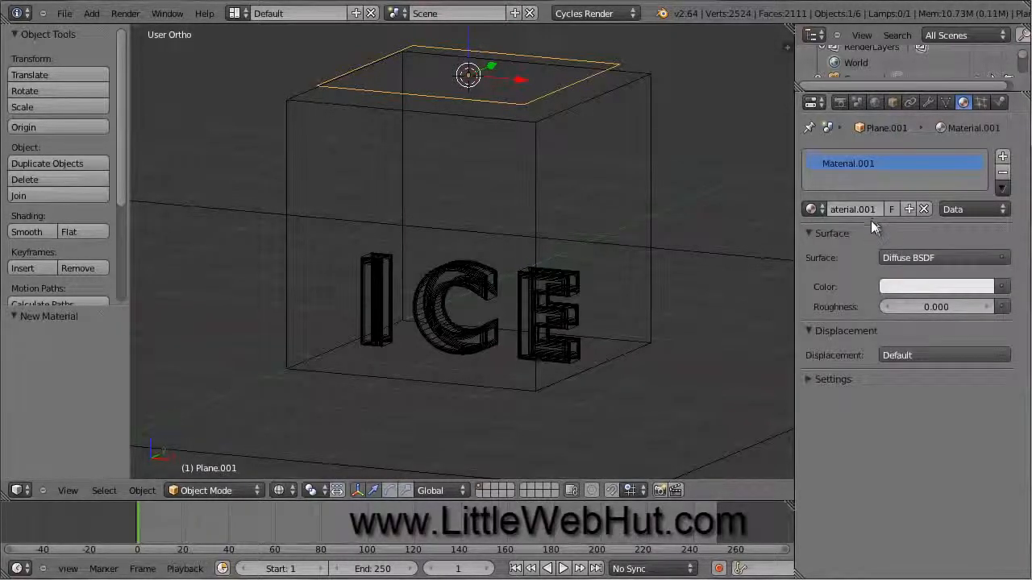
{"action": "left_click", "coordinate": [931, 257]}
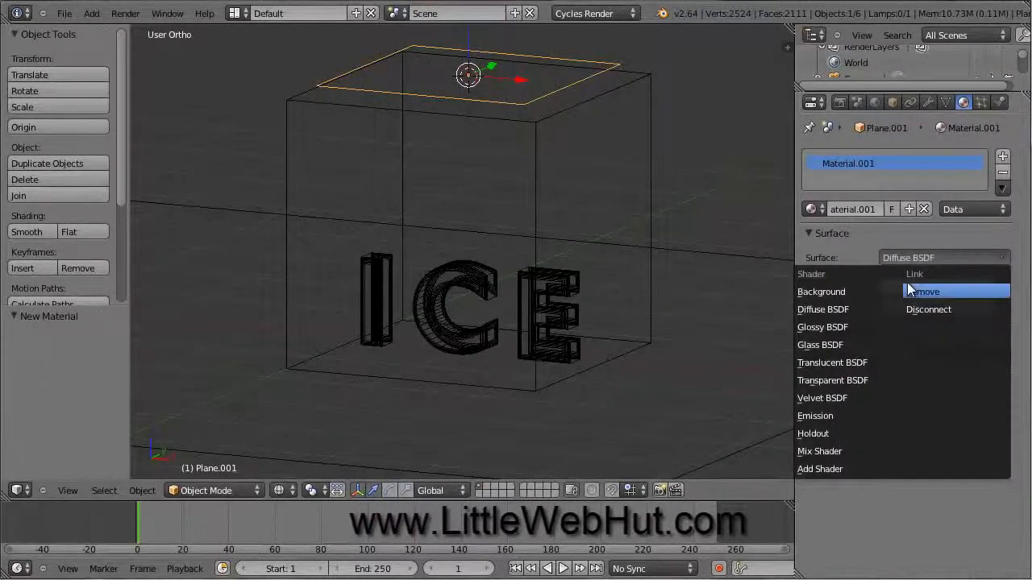
{"action": "left_click", "coordinate": [835, 416]}
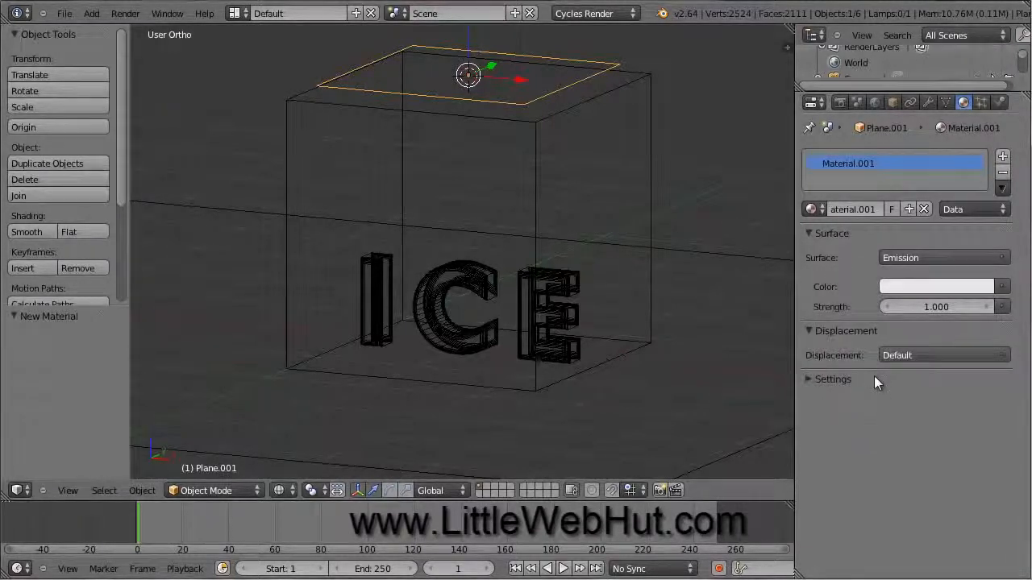
{"action": "left_click", "coordinate": [931, 310]}
{"action": "type", "text": "20"}
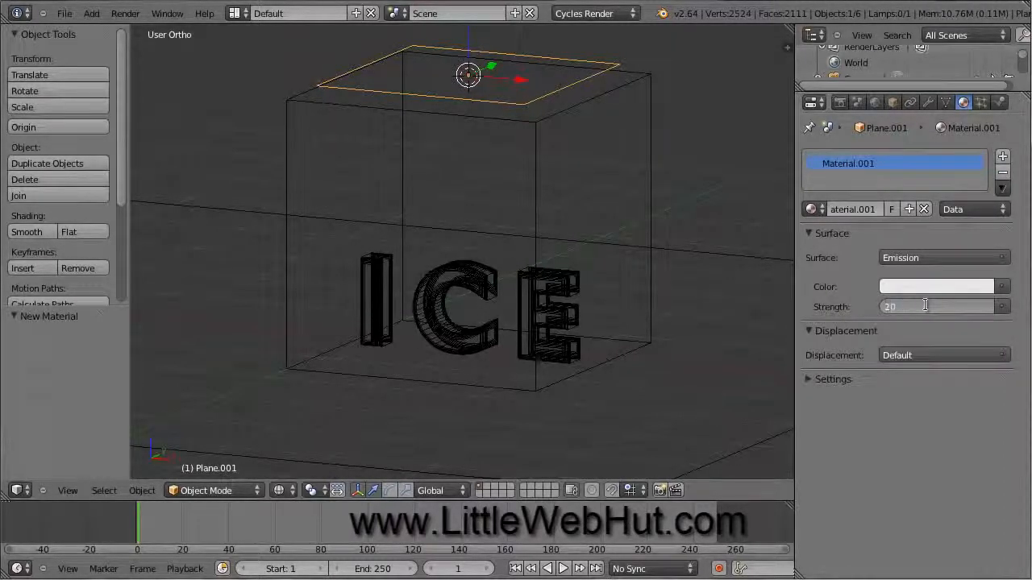
{"action": "key", "text": "Return"}
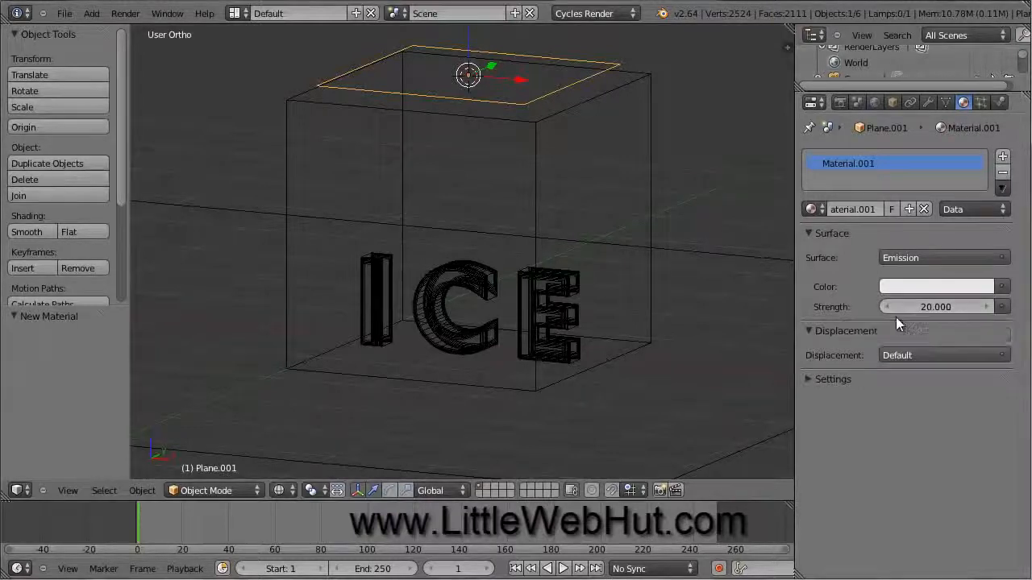
Give the large ground plane a new material with the default Diffuse BSDF surface.
{"action": "right_click", "coordinate": [702, 252]}
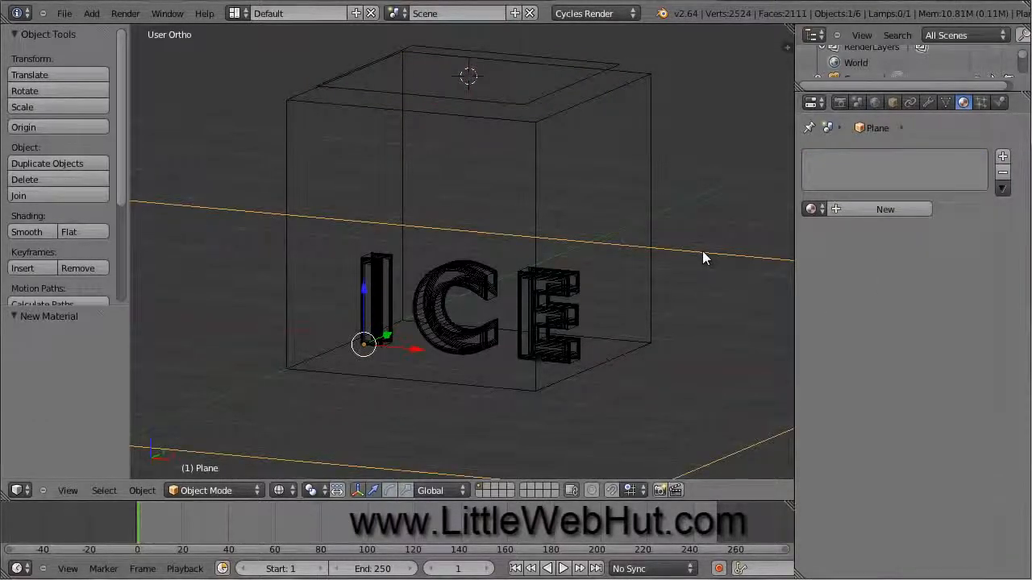
{"action": "left_click", "coordinate": [871, 209]}
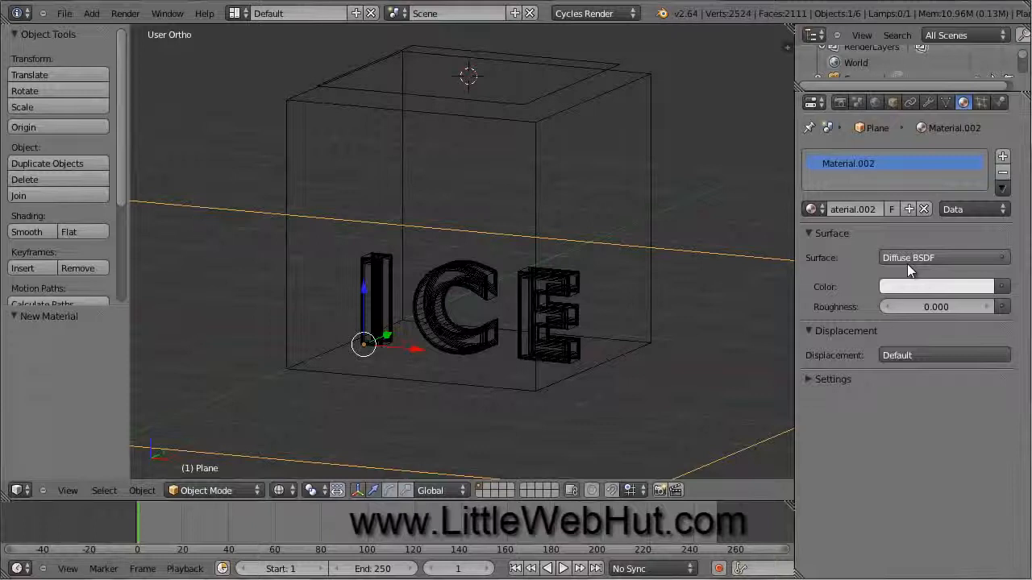
Change the world background colour to a medium-bright, saturated blue.
{"action": "left_click", "coordinate": [876, 103]}
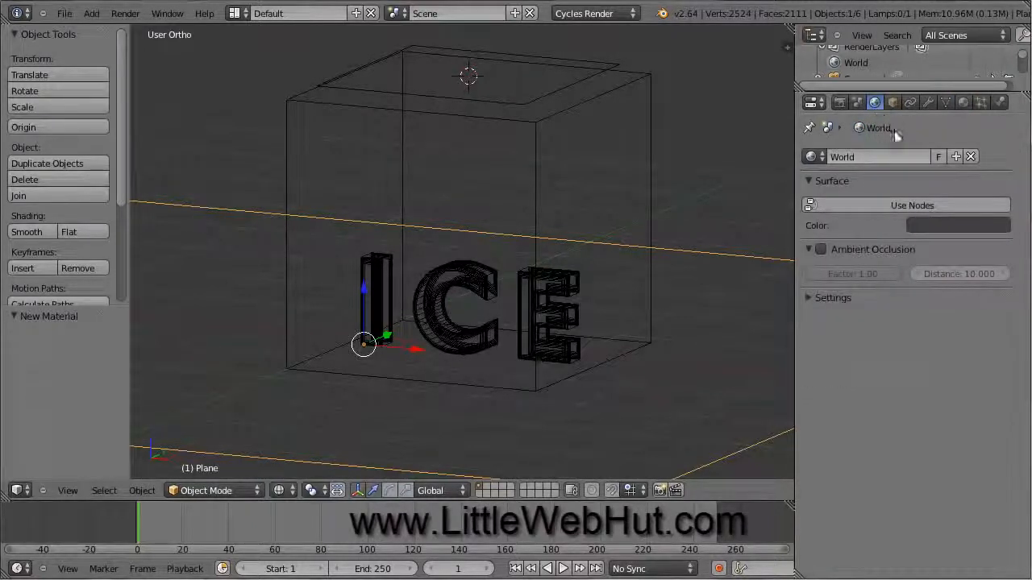
{"action": "left_click", "coordinate": [955, 225]}
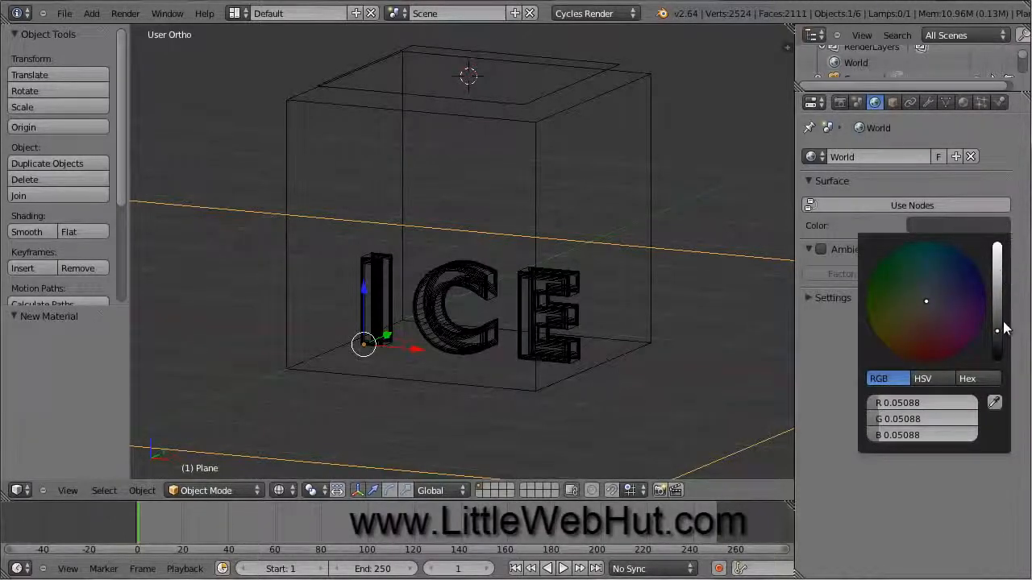
{"action": "left_click_drag", "start_coordinate": [997, 332], "coordinate": [997, 297]}
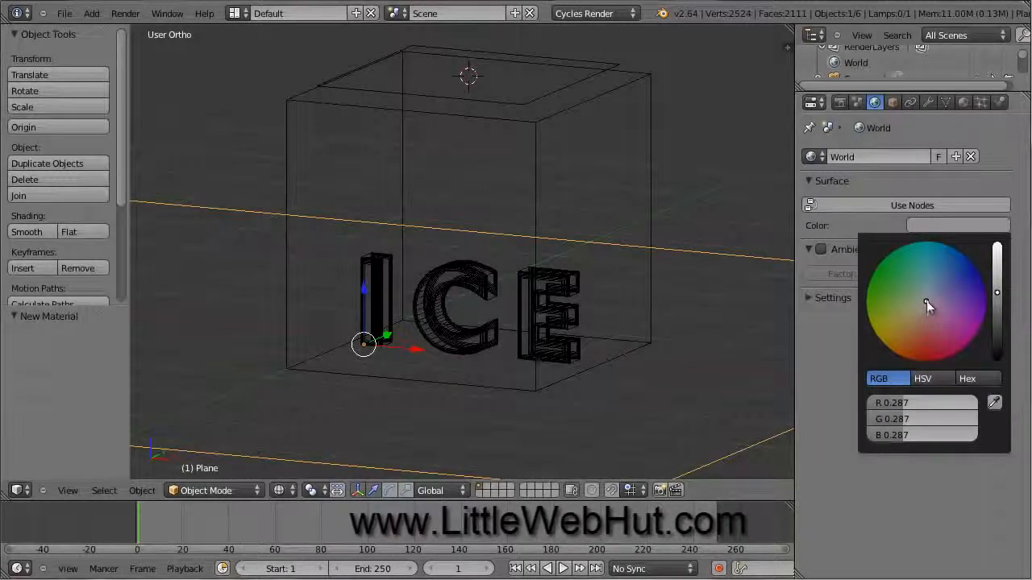
{"action": "mouse_move", "coordinate": [926, 300]}
{"action": "left_mouse_down"}
{"action": "mouse_move", "coordinate": [969, 284]}
{"action": "mouse_move", "coordinate": [969, 262]}
{"action": "left_mouse_up"}
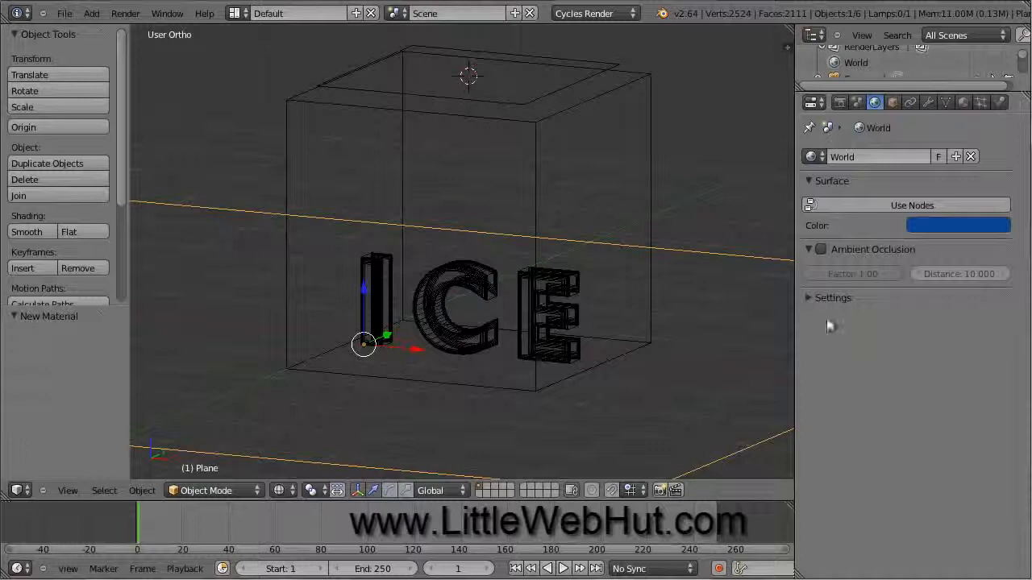
Convert the ICE text object into a mesh.
{"action": "right_click", "coordinate": [563, 292]}
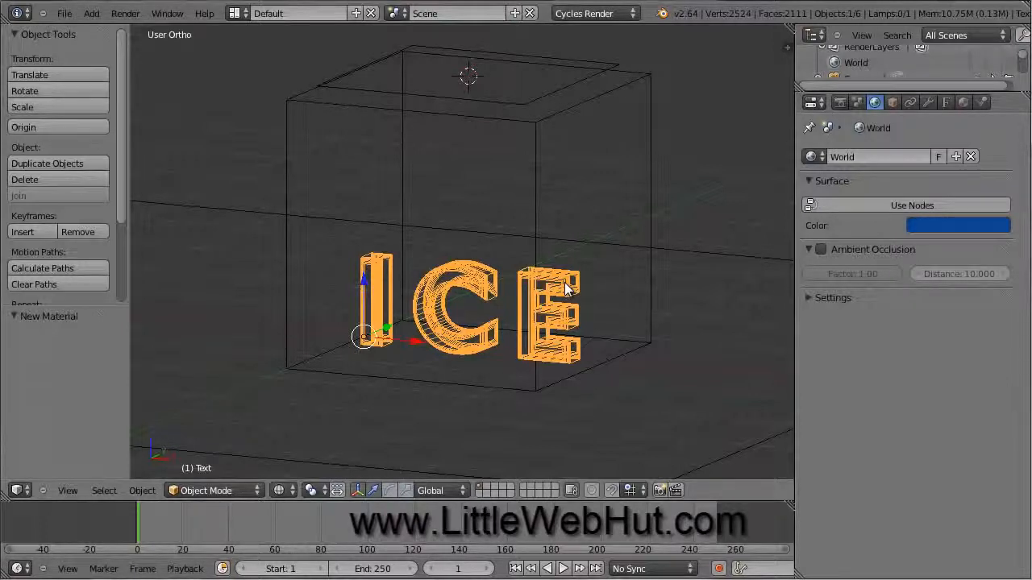
{"action": "key", "text": "alt+c"}
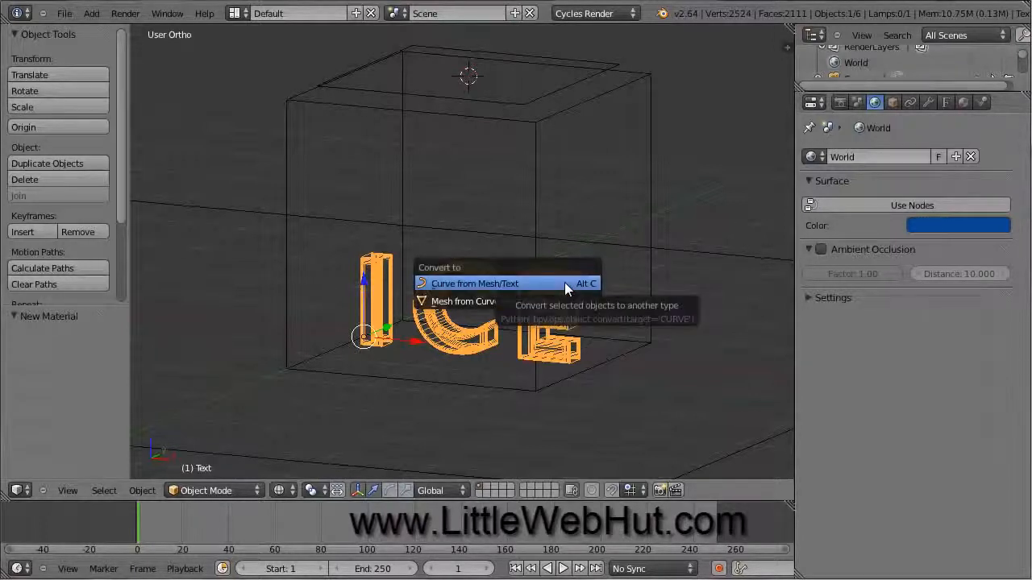
{"action": "left_click", "coordinate": [467, 300]}
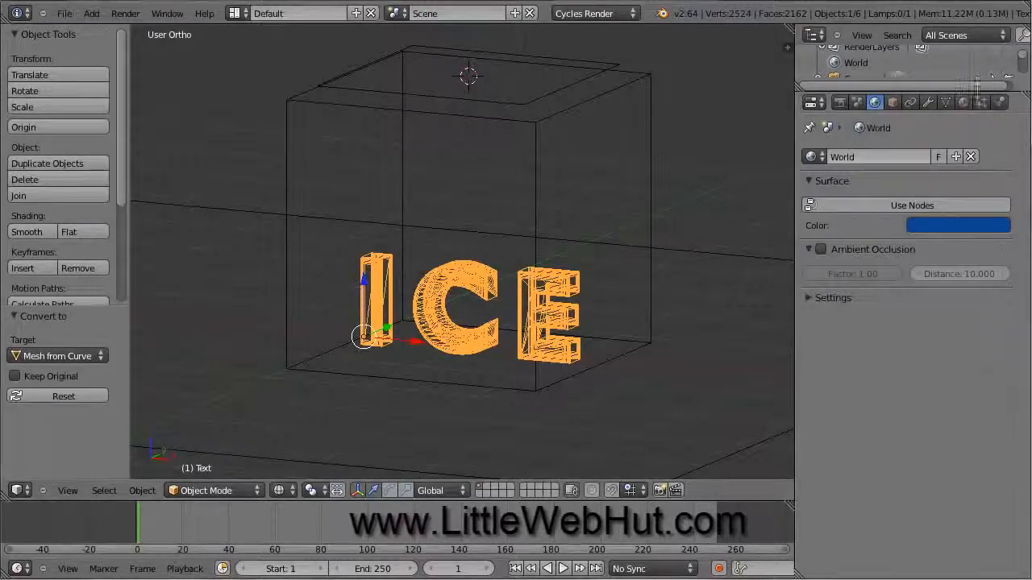
Enable fluid physics for the ICE text mesh and set its fluid type to Fluid.
{"action": "left_click", "coordinate": [999, 102]}
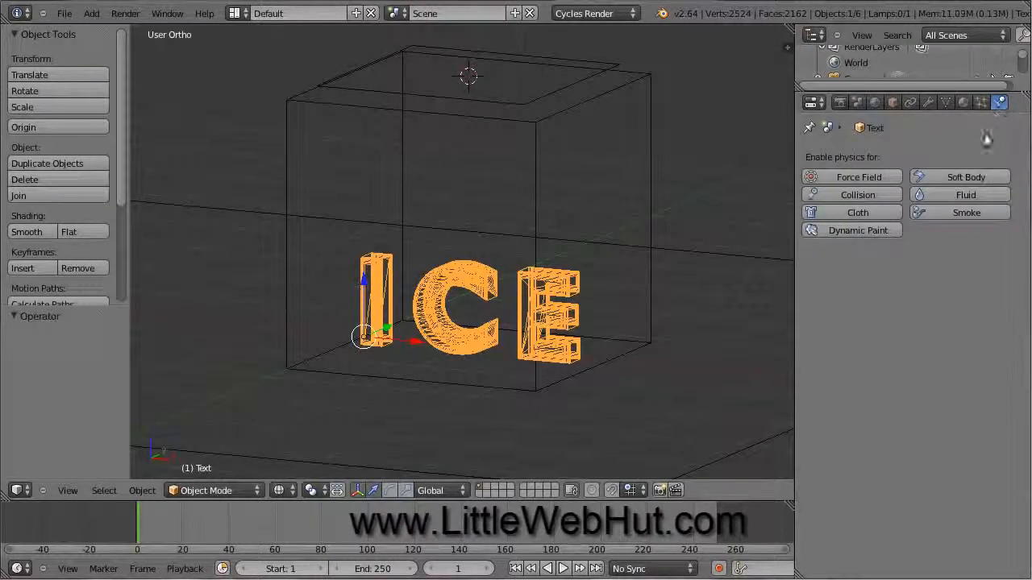
{"action": "left_click", "coordinate": [977, 194]}
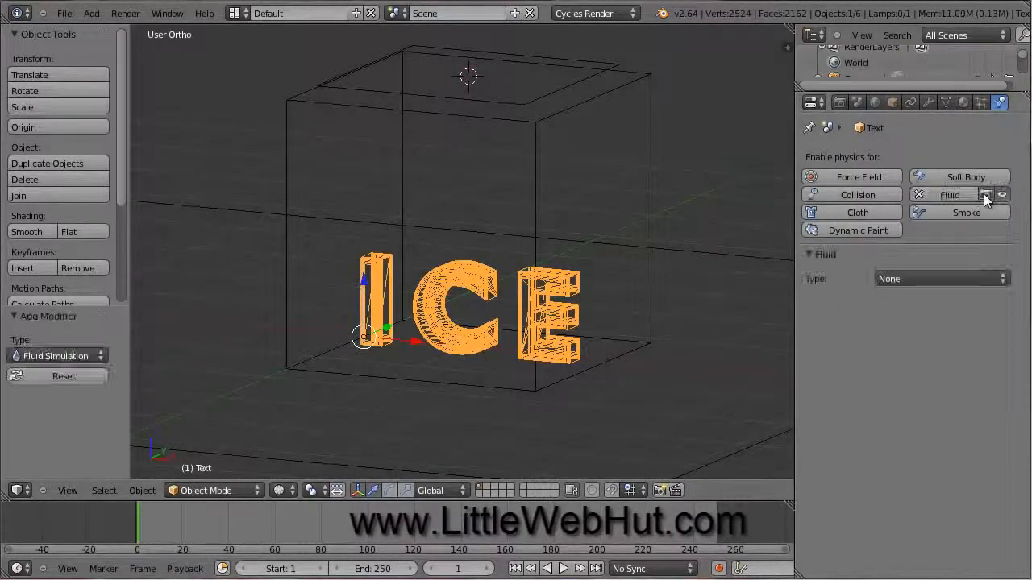
{"action": "left_click", "coordinate": [923, 280]}
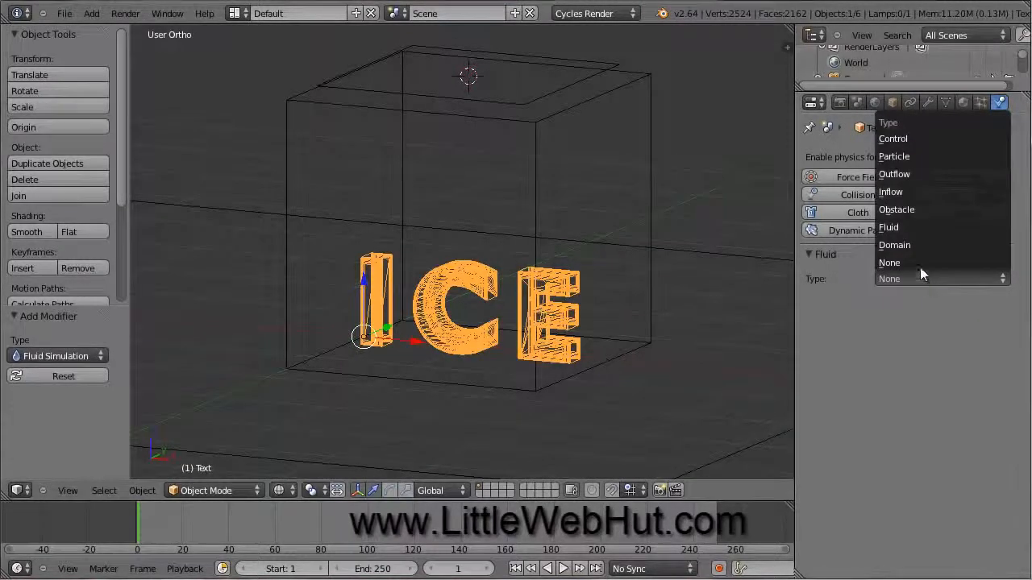
{"action": "left_click", "coordinate": [914, 229]}
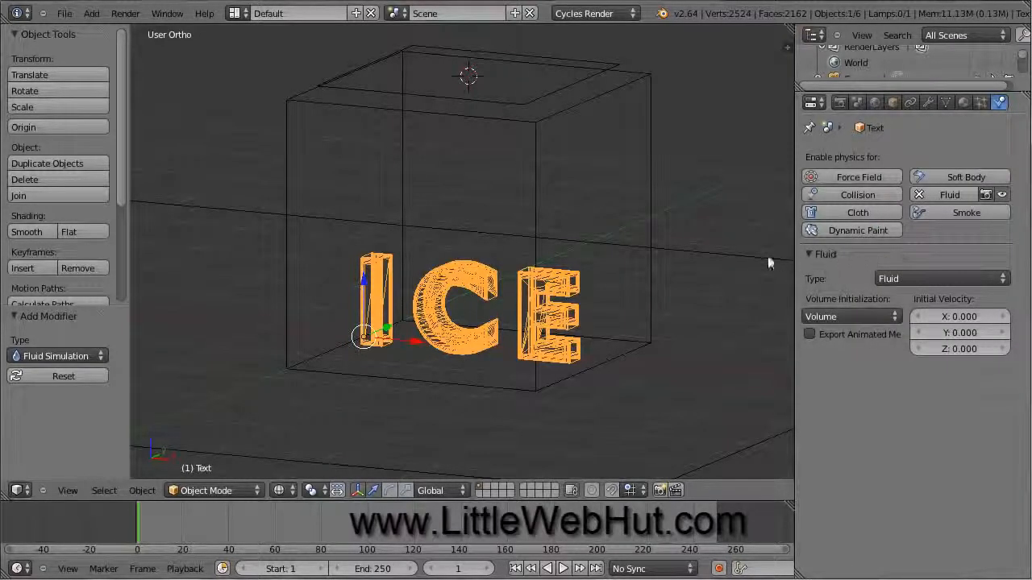
Enable fluid physics for the cube around the text and set its fluid type to Domain.
{"action": "right_click", "coordinate": [652, 185]}
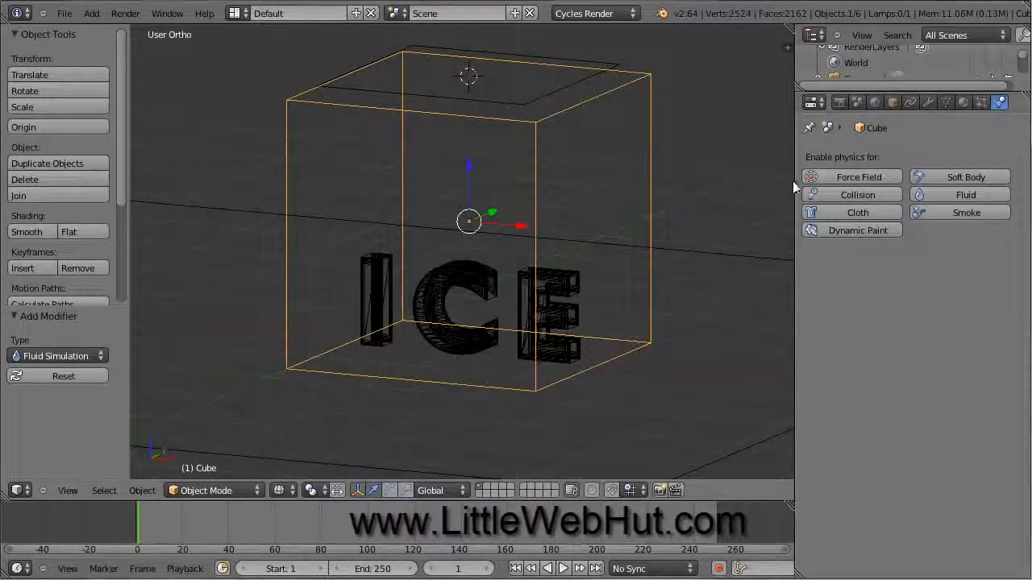
{"action": "left_click", "coordinate": [983, 195]}
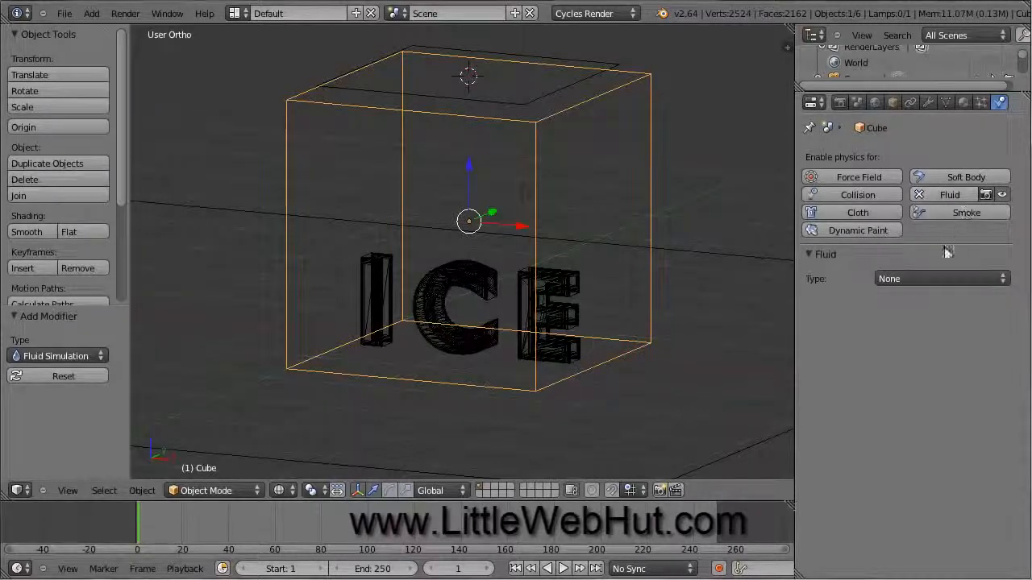
{"action": "left_click", "coordinate": [930, 280]}
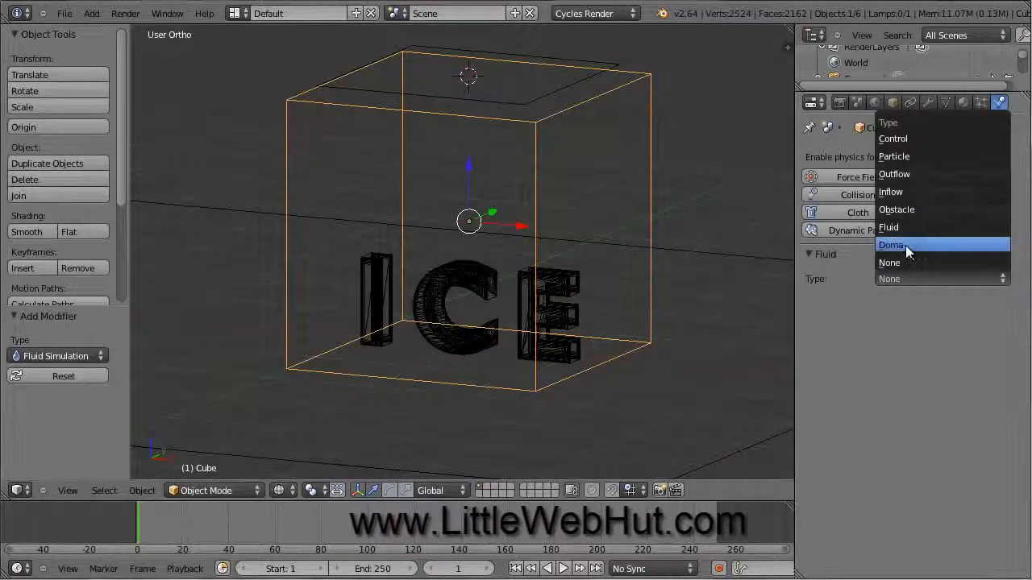
{"action": "left_click", "coordinate": [919, 245]}
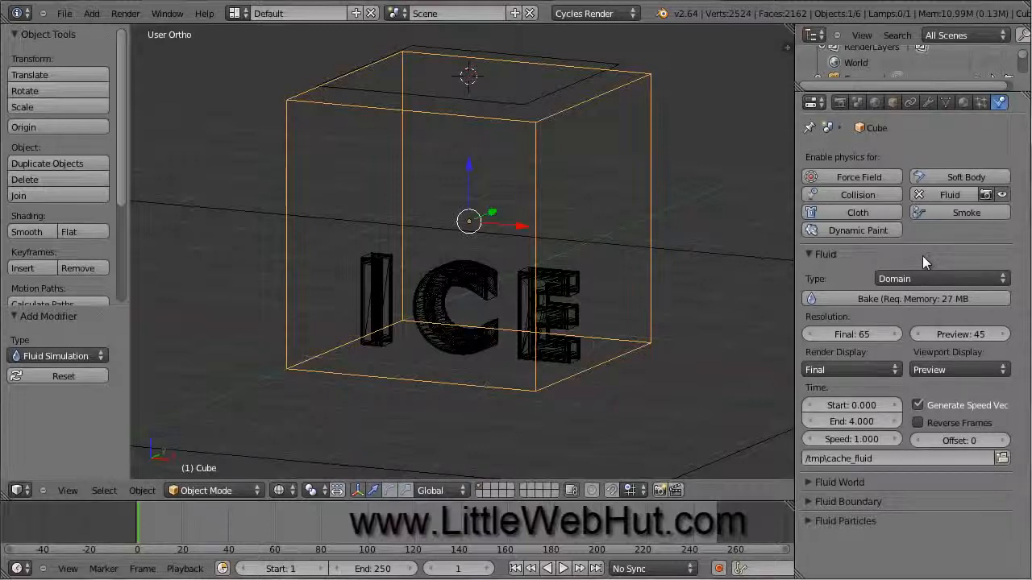
Set the fluid domain's final resolution to 100 and its simulation end time to 0.1.
{"action": "left_click", "coordinate": [846, 336]}
{"action": "type", "text": "100"}
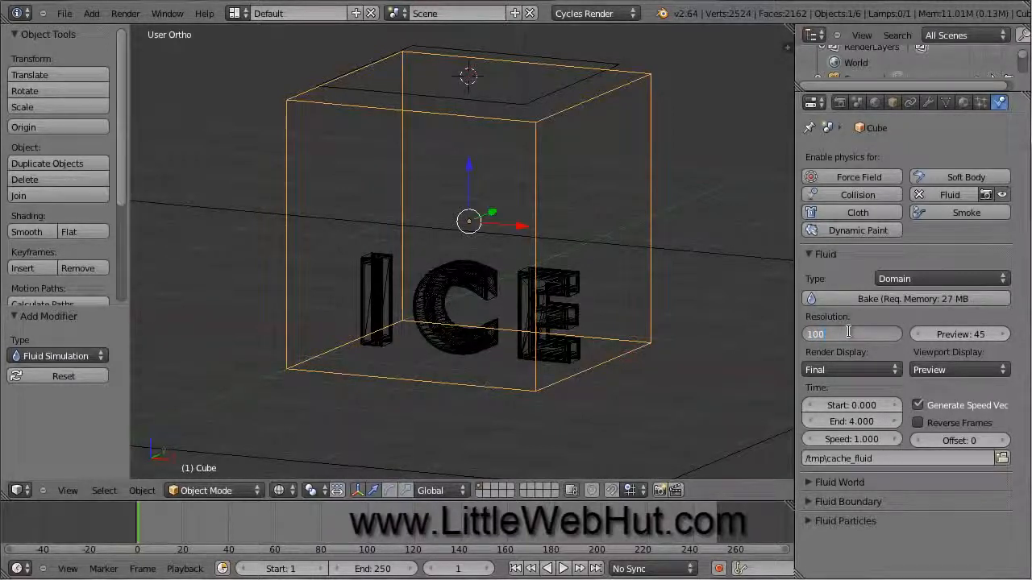
{"action": "key", "text": "Return"}
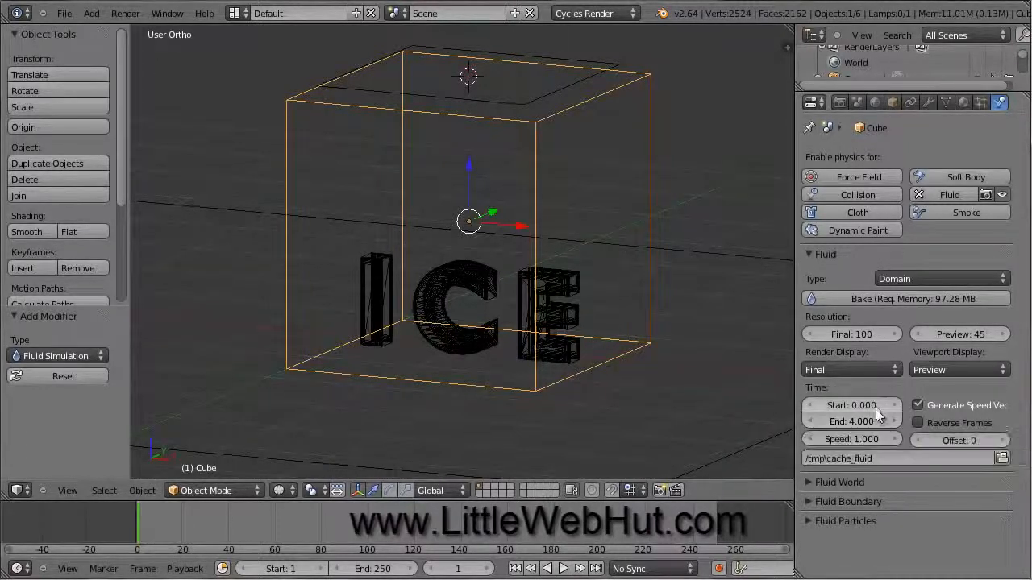
{"action": "left_click", "coordinate": [849, 420]}
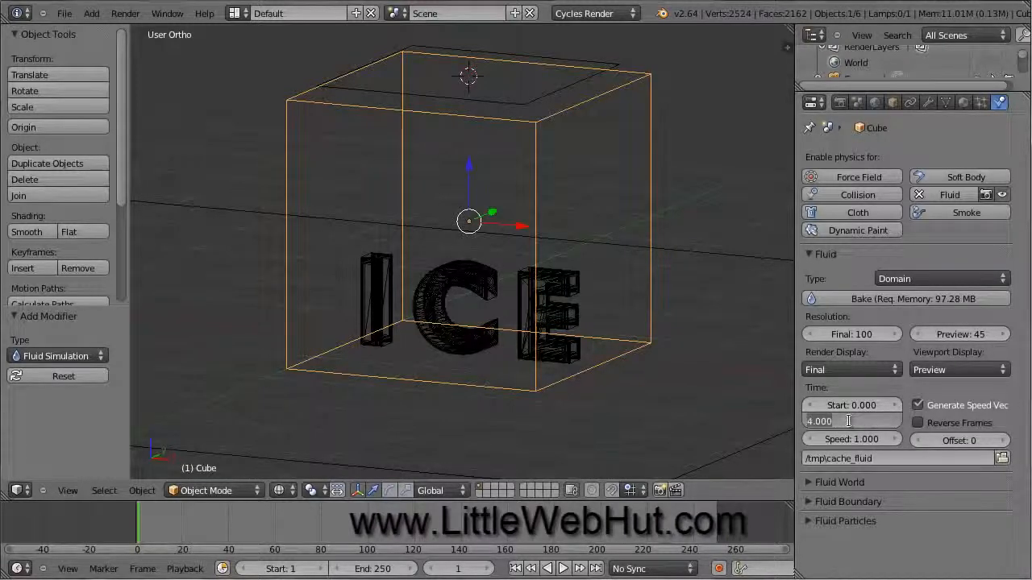
{"action": "type", "text": "0.1"}
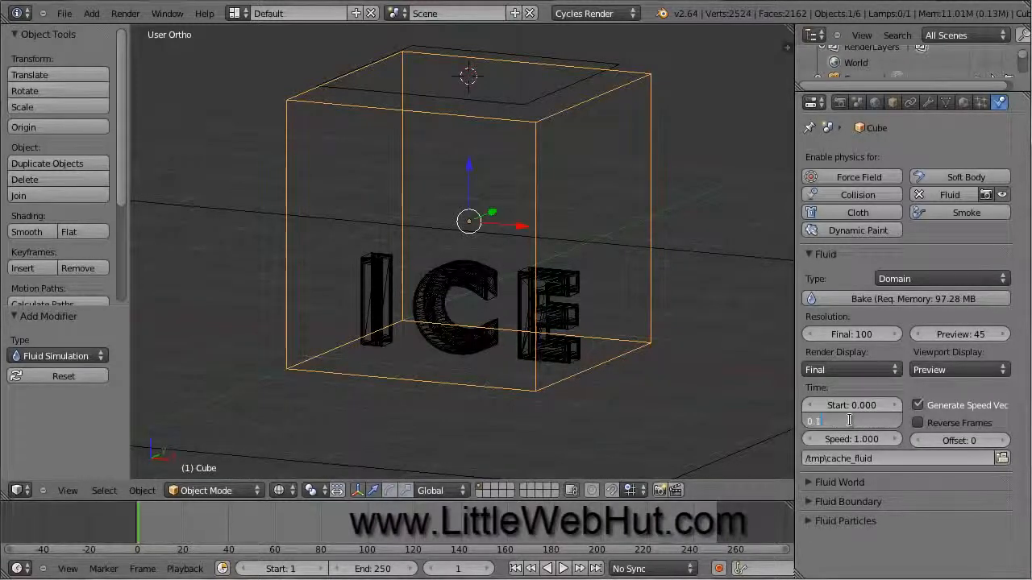
{"action": "key", "text": "Return"}
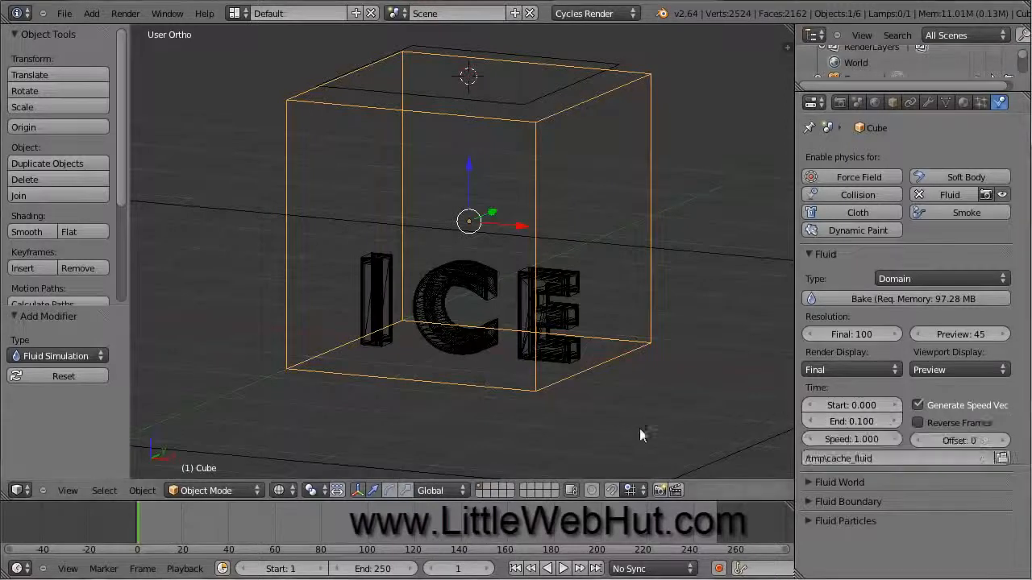
Set the animation's end frame to 20.
{"action": "left_click", "coordinate": [359, 574]}
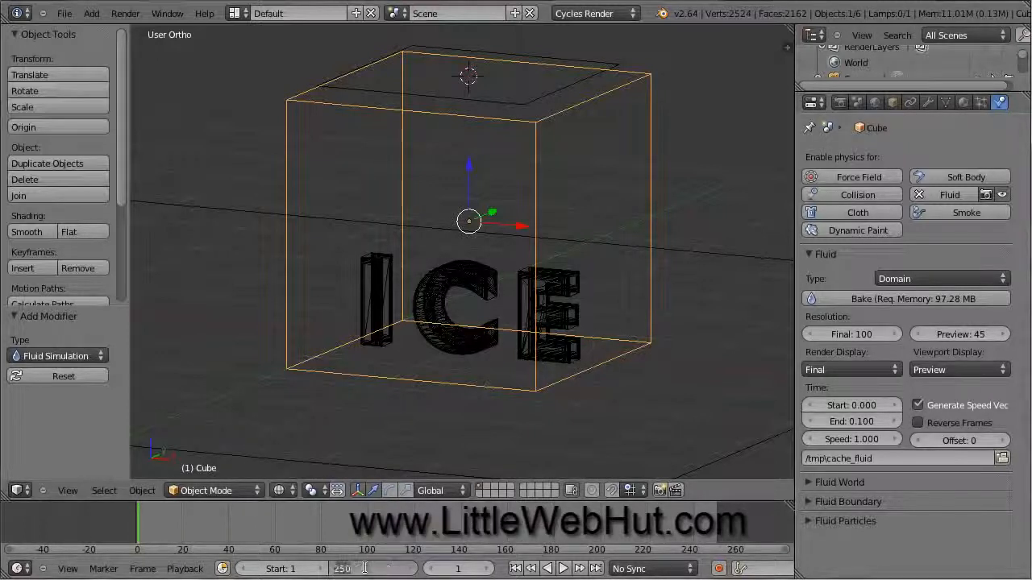
{"action": "type", "text": "20"}
{"action": "key", "text": "Return"}
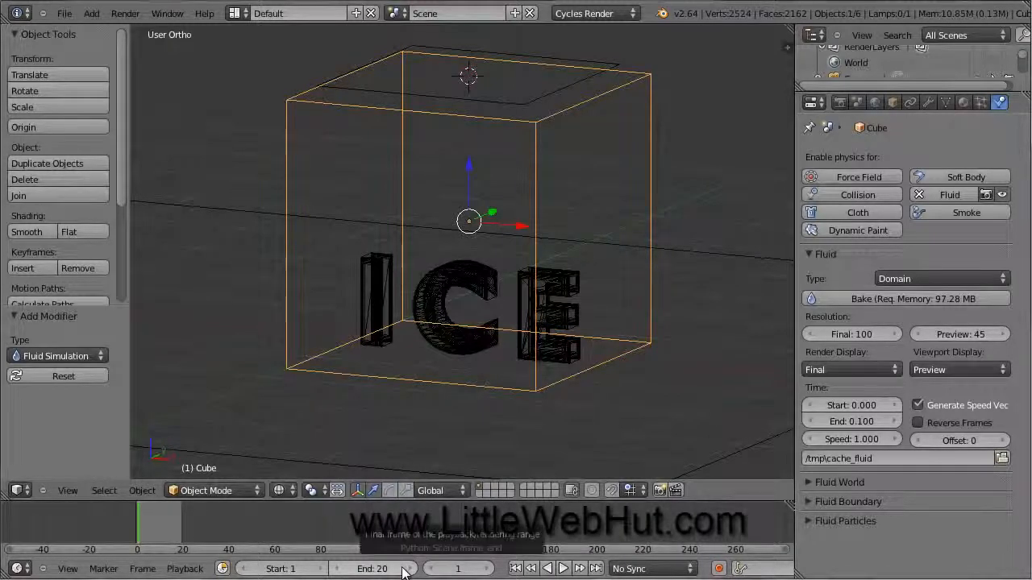
Bake the fluid simulation and move the timeline to frame 12.
{"action": "left_click", "coordinate": [892, 298]}
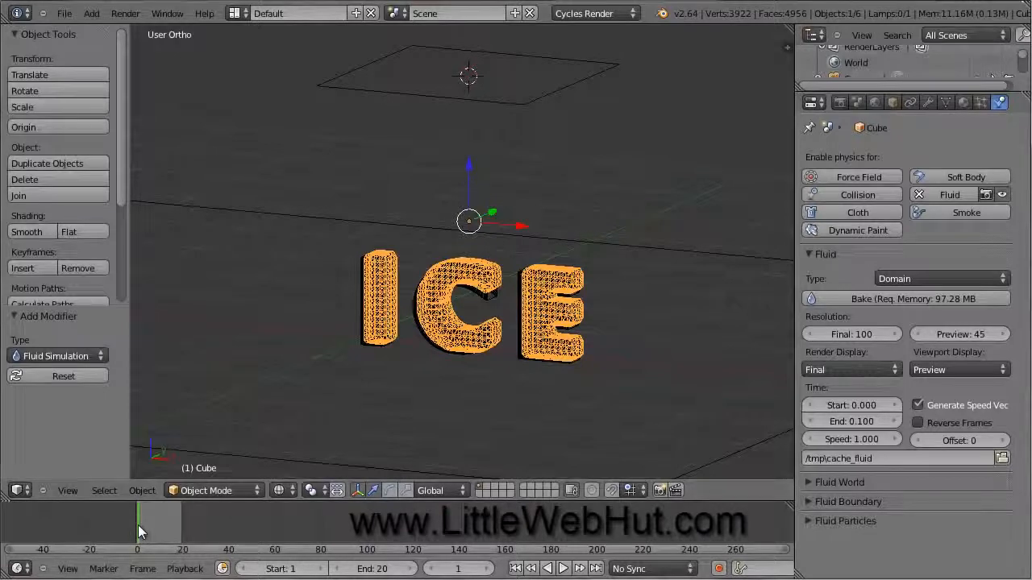
{"action": "left_click_drag", "start_coordinate": [137, 524], "coordinate": [164, 532]}
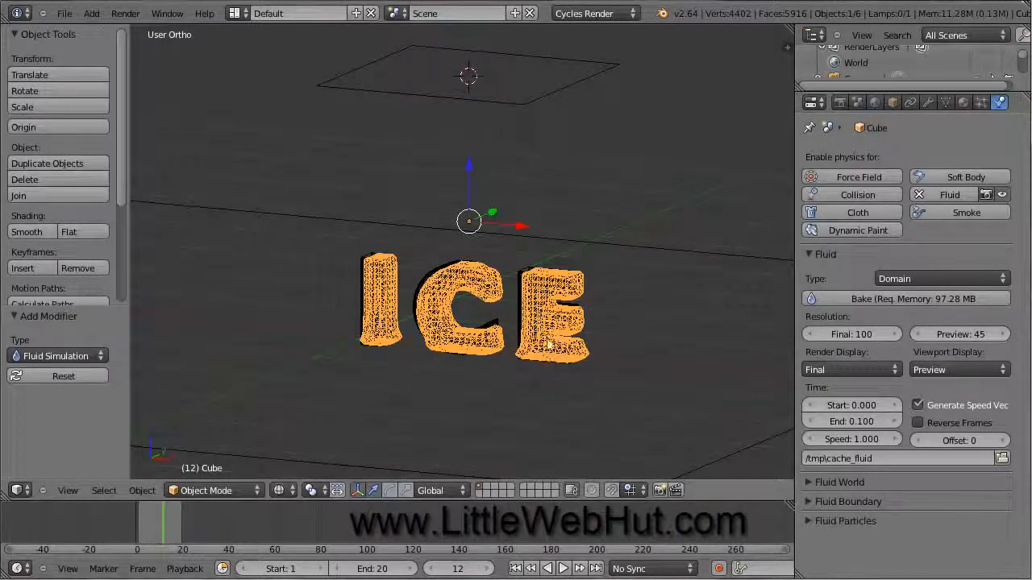
Hide the original ICE text mesh in the viewport, leaving the melted fluid mesh in view.
{"action": "right_click", "coordinate": [535, 314]}
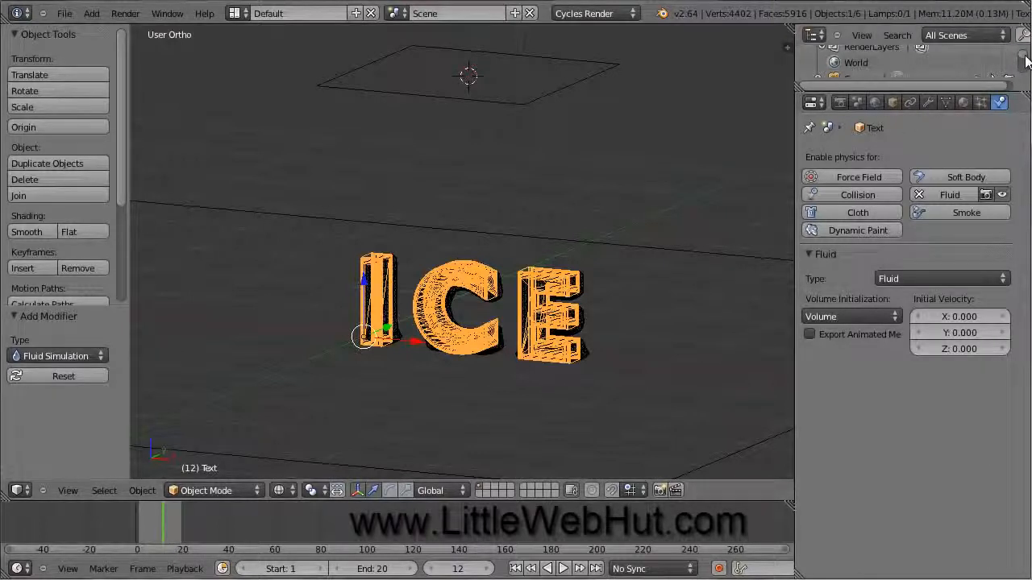
{"action": "scroll", "coordinate": [1027, 64], "scroll_direction": "down", "scroll_amount": 1}
{"action": "scroll", "coordinate": [1027, 64], "scroll_direction": "down", "scroll_amount": 4}
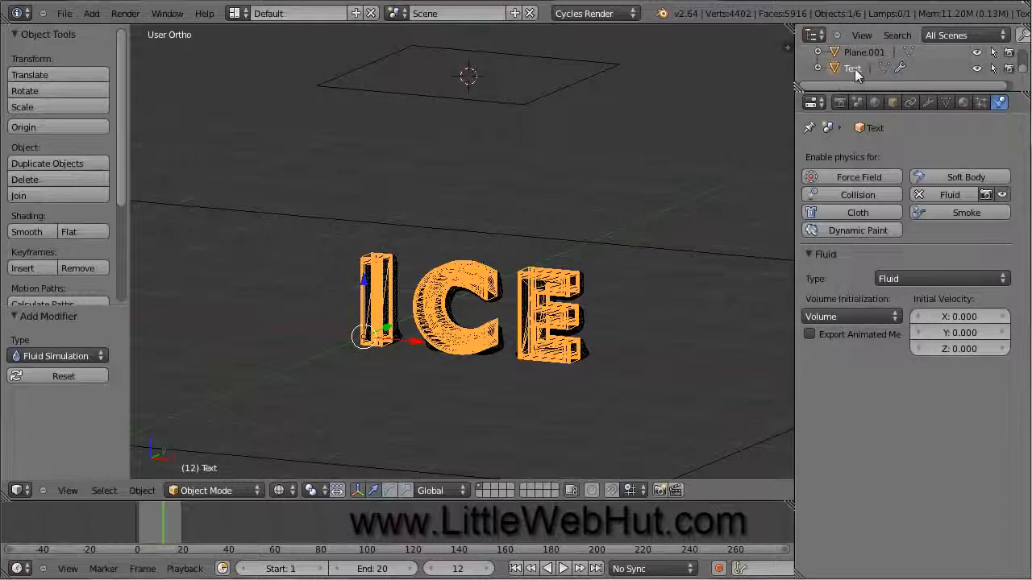
{"action": "left_click", "coordinate": [978, 69]}
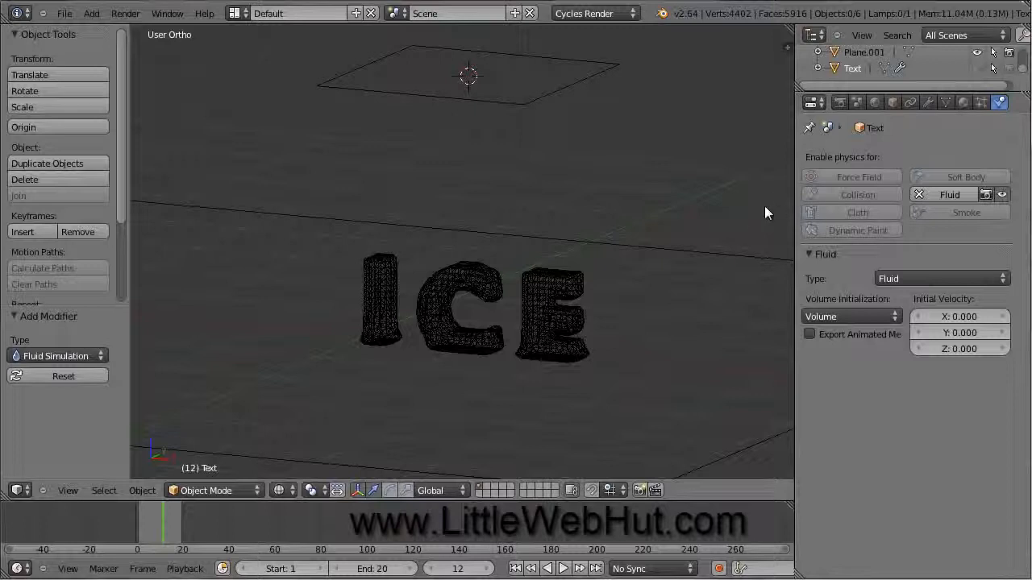
Give the melted ICE fluid mesh a new material with a Glass BSDF surface.
{"action": "right_click", "coordinate": [566, 290]}
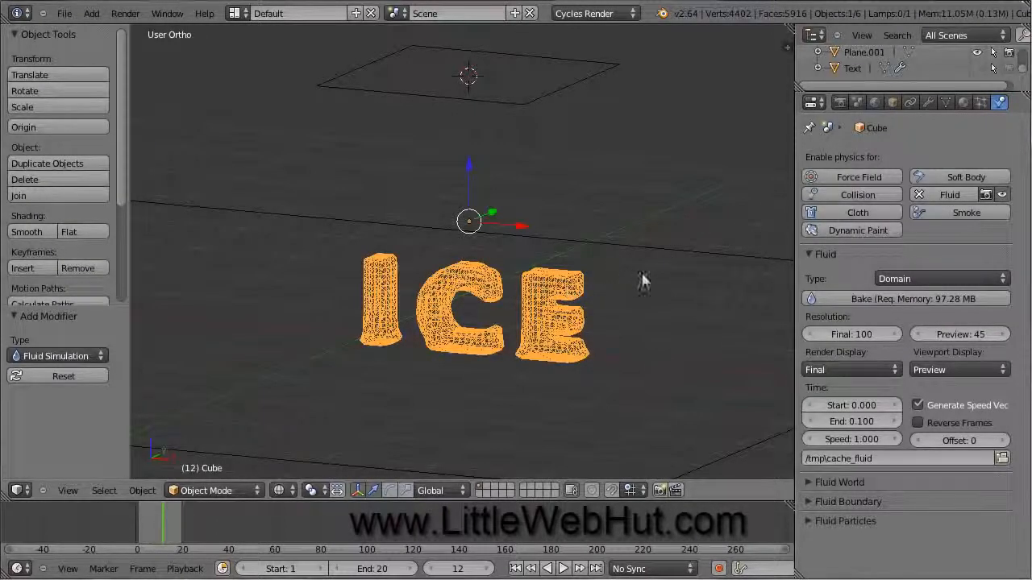
{"action": "left_click", "coordinate": [966, 103]}
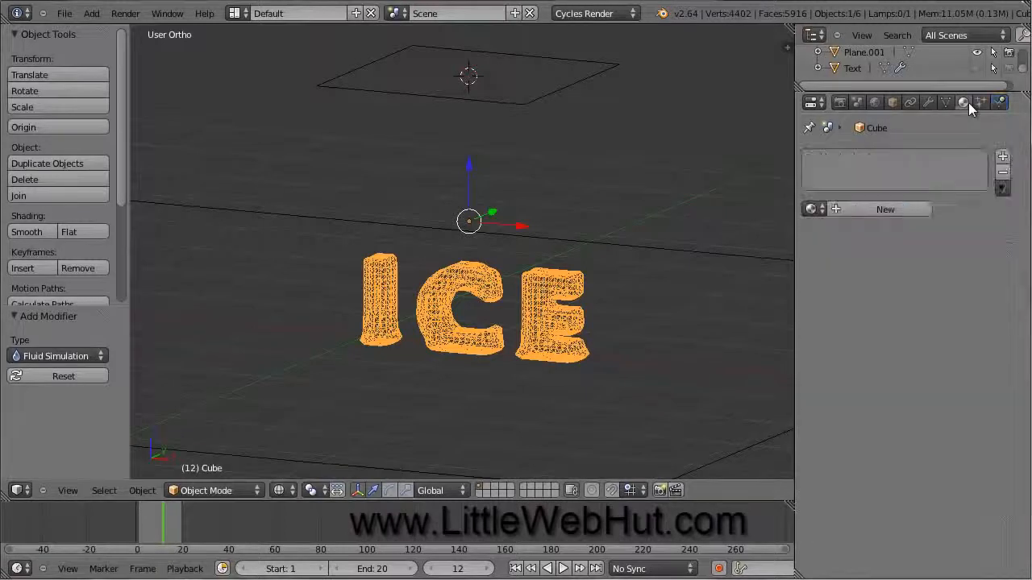
{"action": "left_click", "coordinate": [875, 209]}
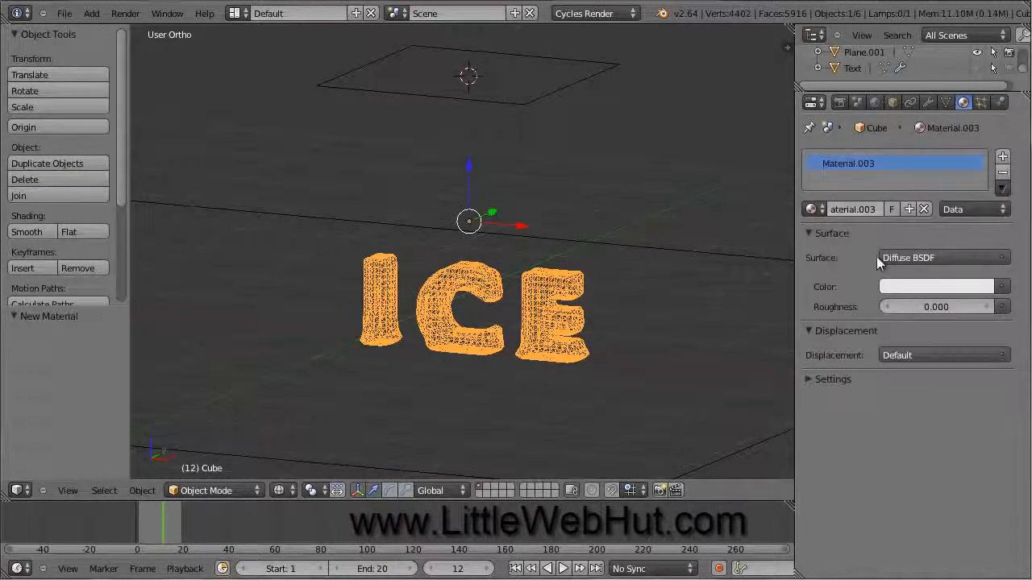
{"action": "left_click", "coordinate": [921, 256]}
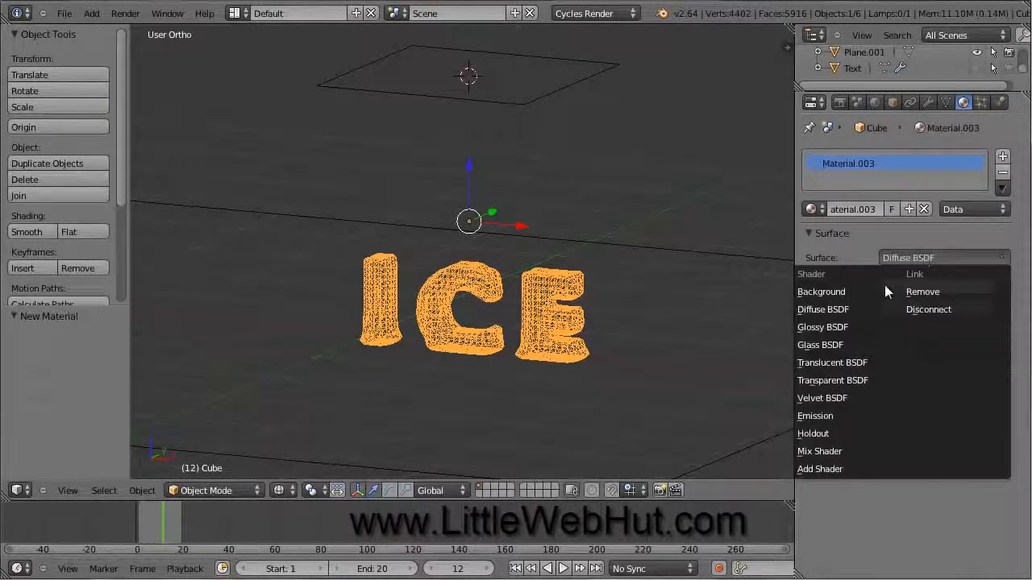
{"action": "left_click", "coordinate": [825, 345]}
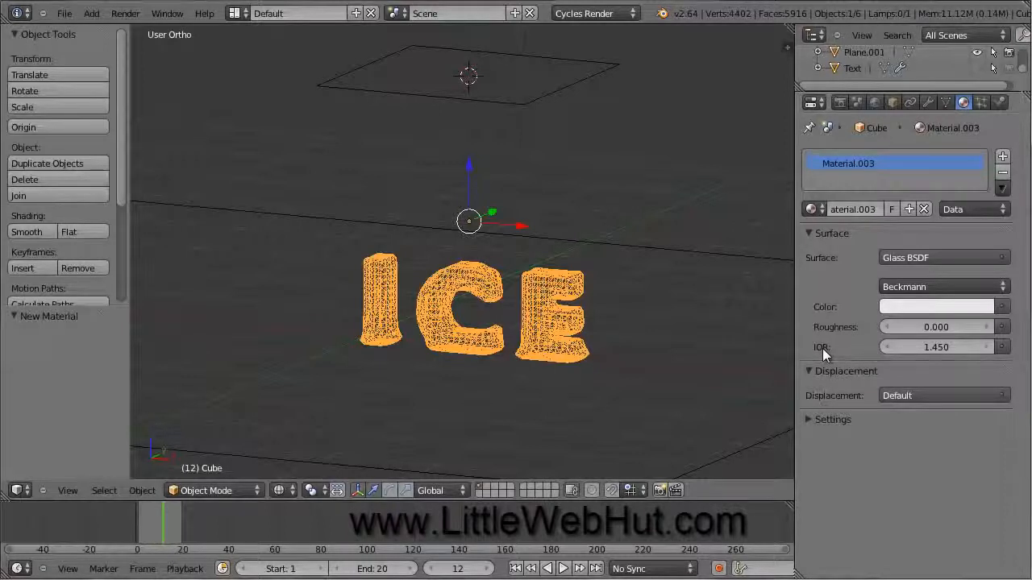
In front view, raise the ground plane about 0.007 units along Z toward the base of the melted ICE letters.
{"action": "left_click", "coordinate": [75, 493]}
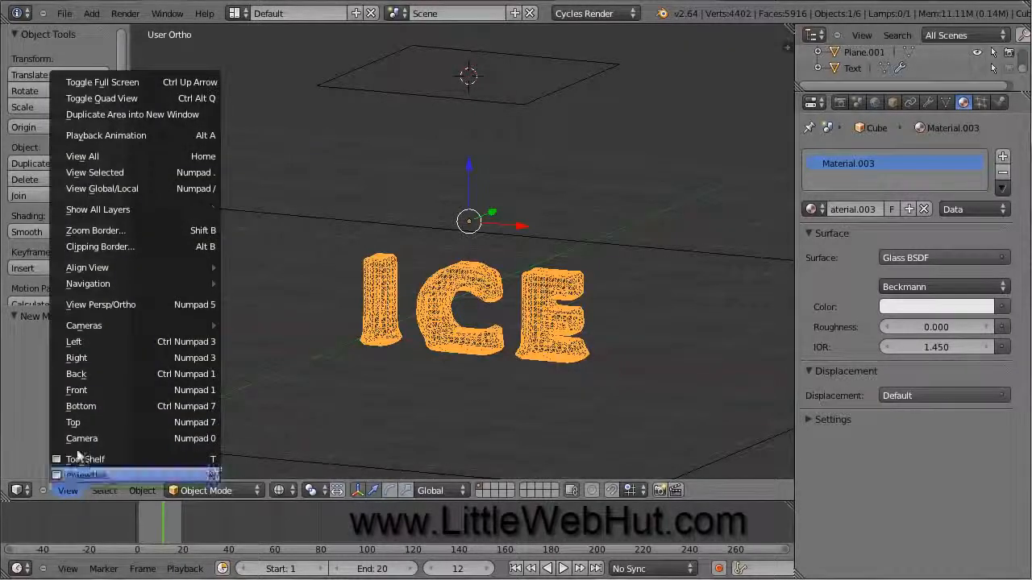
{"action": "left_click", "coordinate": [93, 390]}
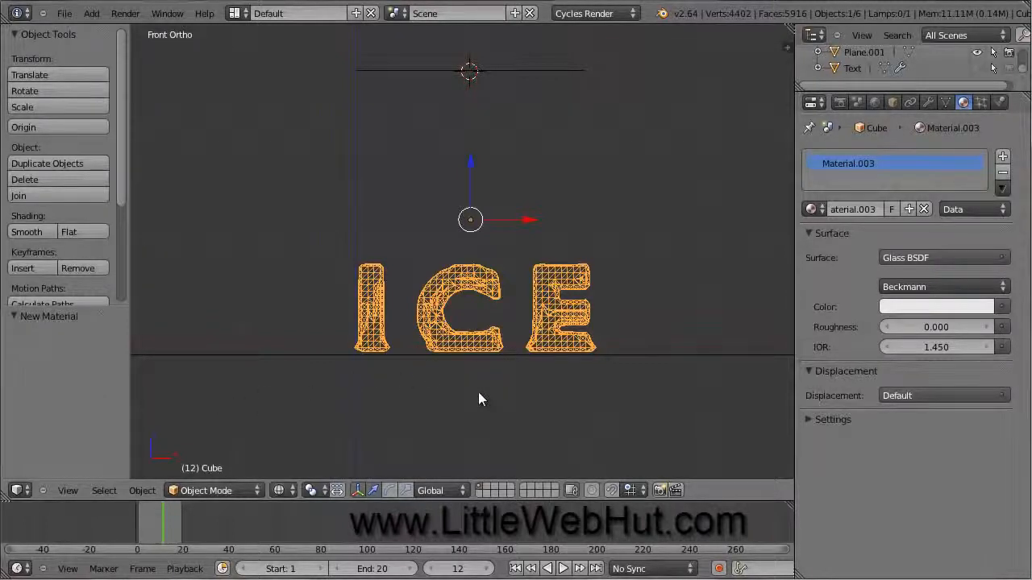
{"action": "middle_click_drag", "start_coordinate": [479, 394], "coordinate": [465, 349], "text": "shift"}
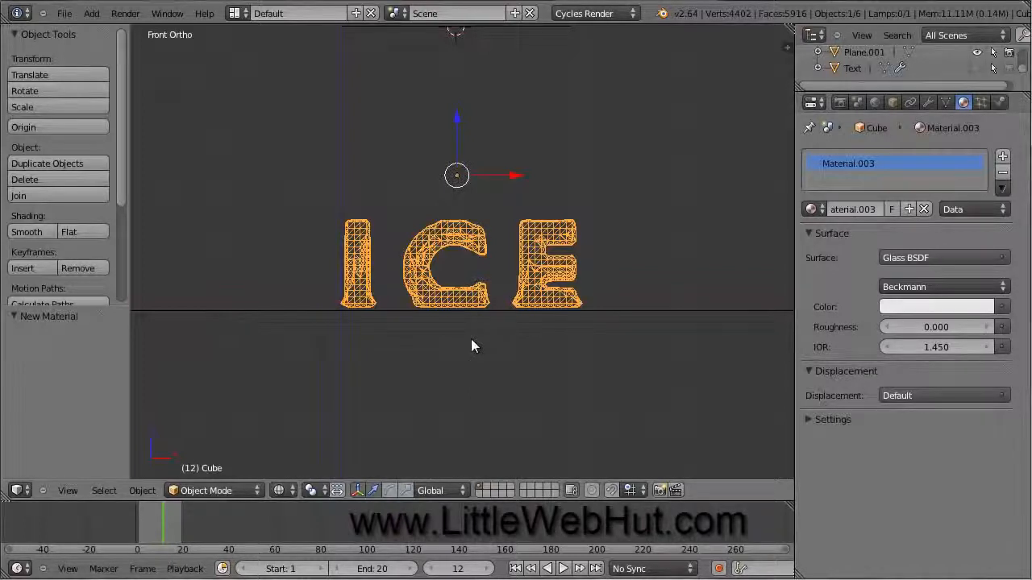
{"action": "right_click", "coordinate": [308, 311]}
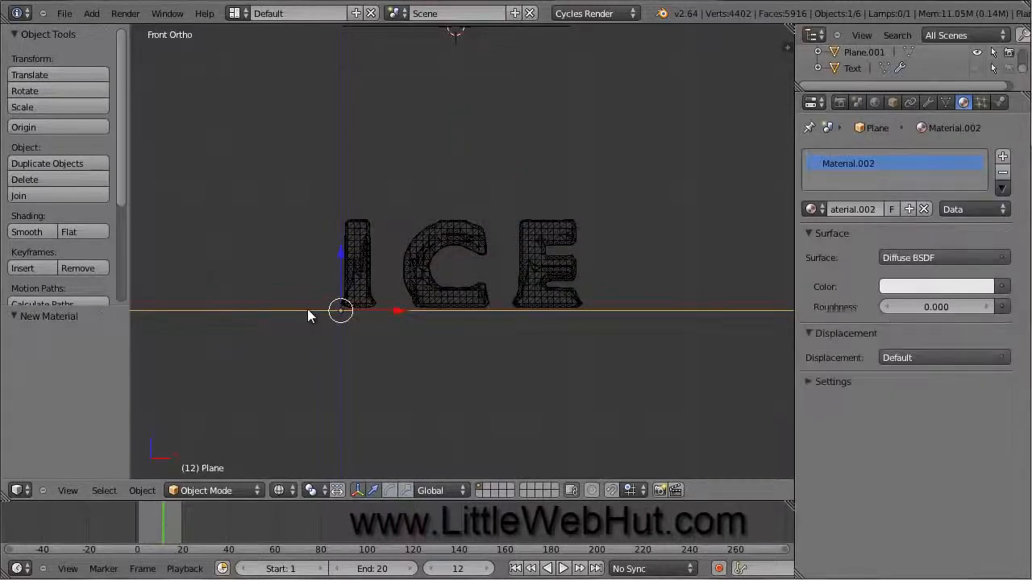
{"action": "left_click", "coordinate": [341, 256]}
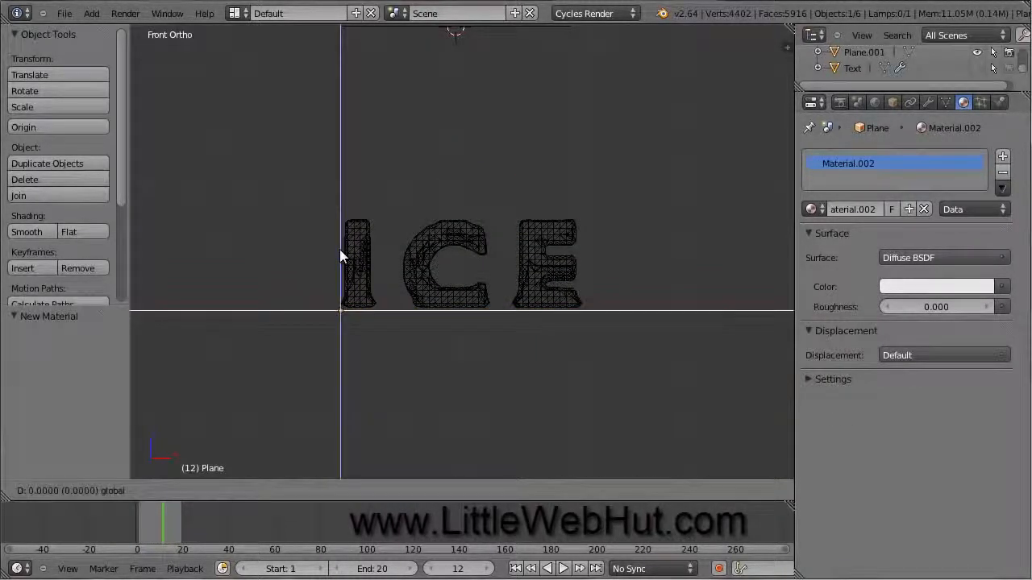
{"action": "left_click_drag", "start_coordinate": [339, 250], "coordinate": [338, 255]}
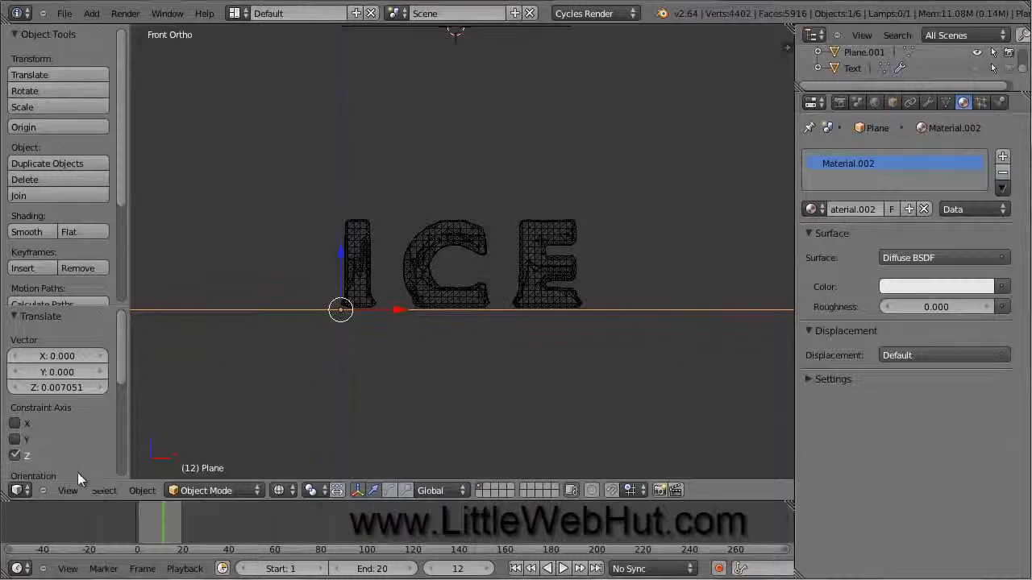
Align the active camera to the current front view of the ICE letters.
{"action": "left_click", "coordinate": [68, 490]}
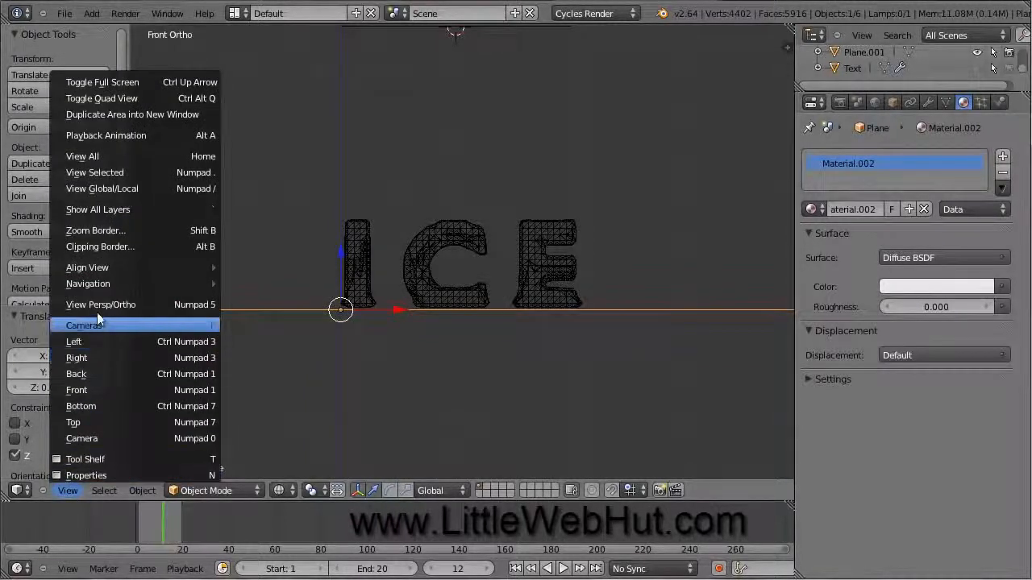
{"action": "mouse_move", "coordinate": [108, 267]}
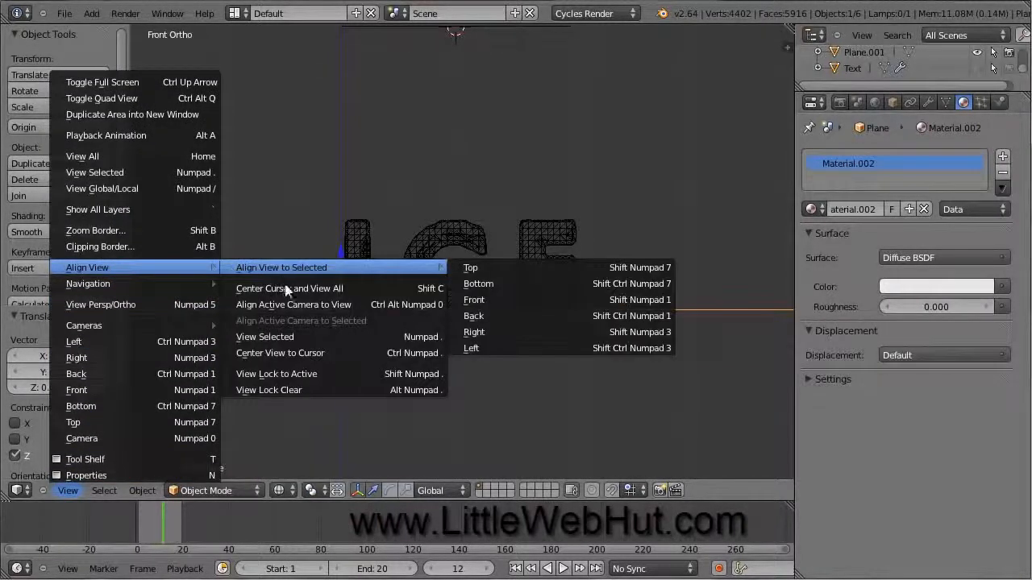
{"action": "left_click", "coordinate": [359, 306]}
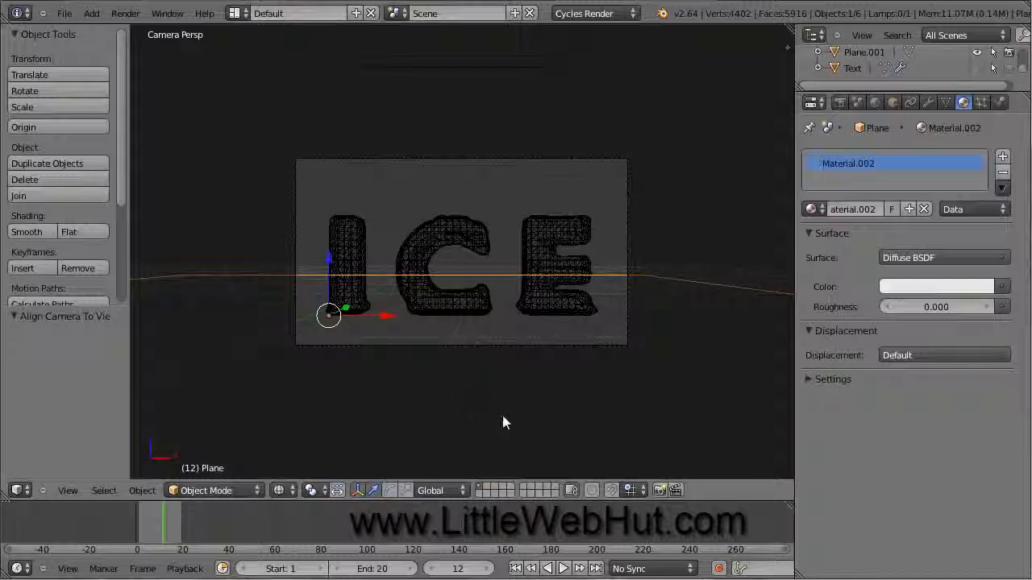
{"action": "scroll", "coordinate": [502, 415], "scroll_direction": "up", "scroll_amount": 3}
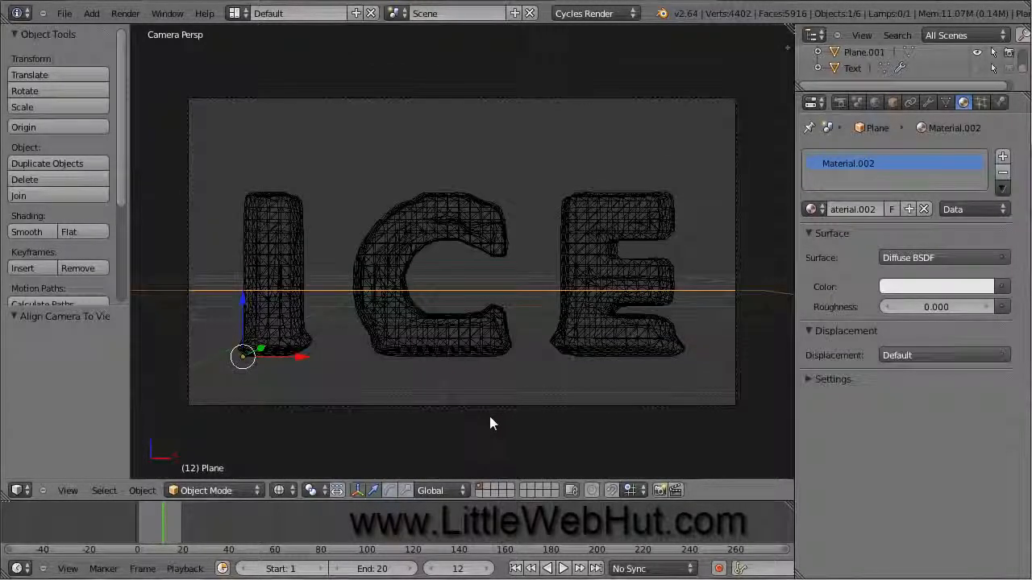
Enable Lock Camera to View so that view navigation moves the camera.
{"action": "left_click", "coordinate": [71, 490]}
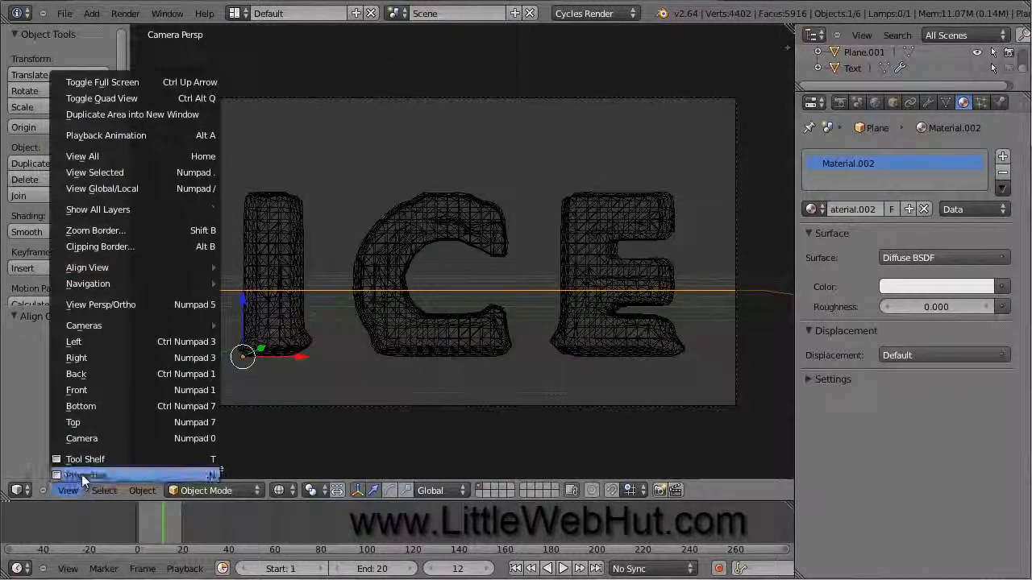
{"action": "left_click", "coordinate": [141, 474]}
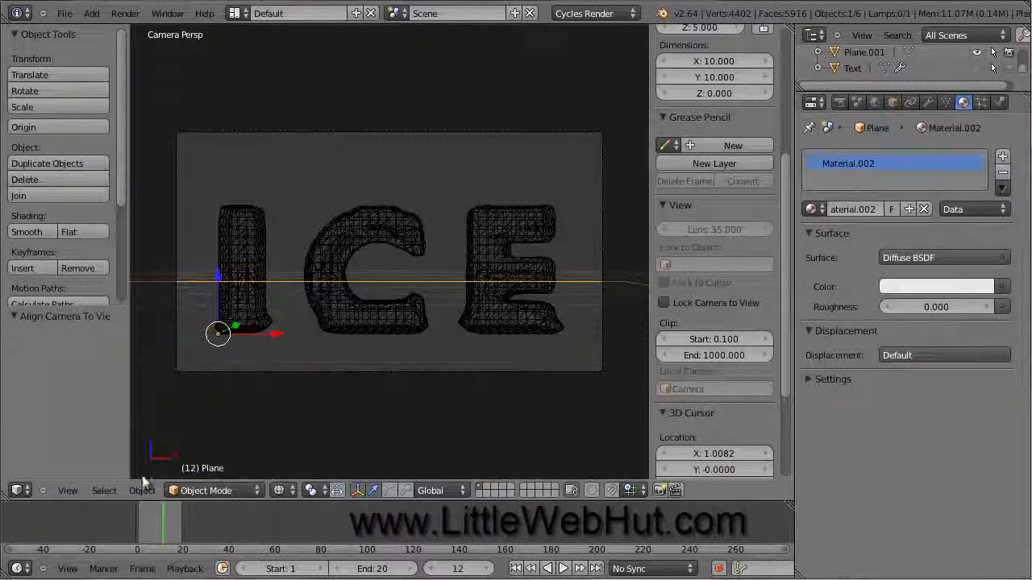
{"action": "left_click", "coordinate": [663, 304]}
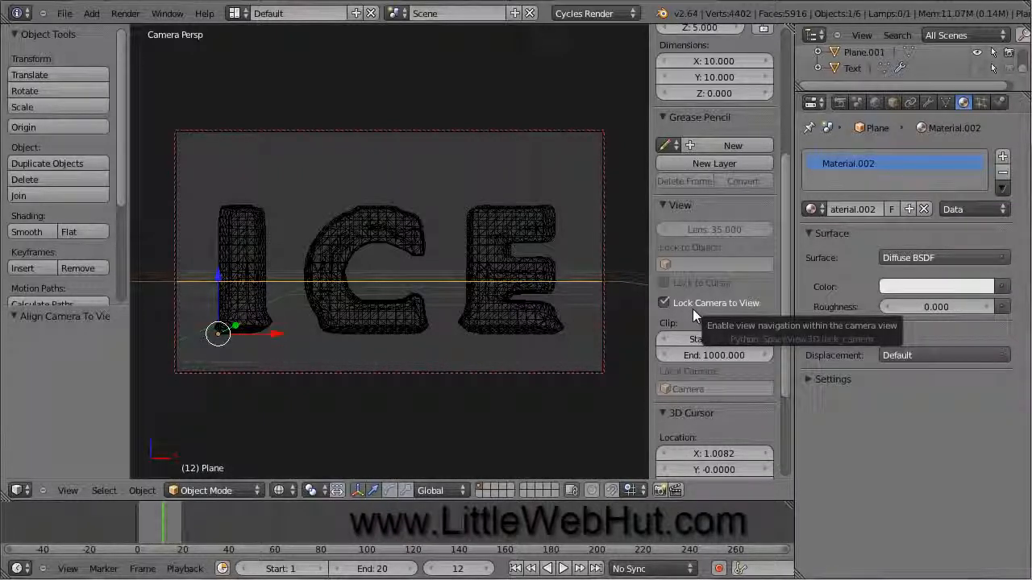
{"action": "left_click", "coordinate": [68, 491]}
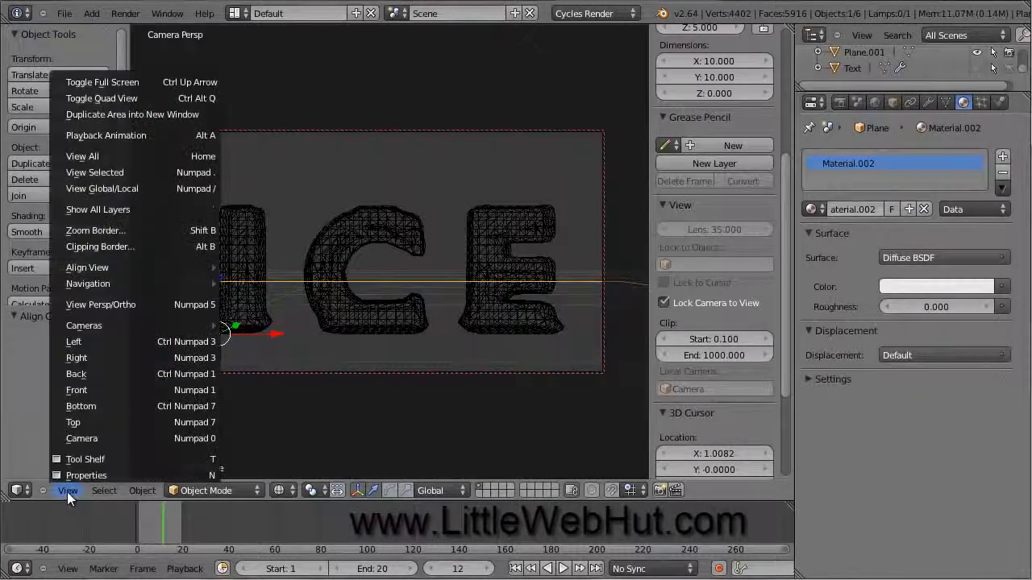
{"action": "left_click", "coordinate": [122, 475]}
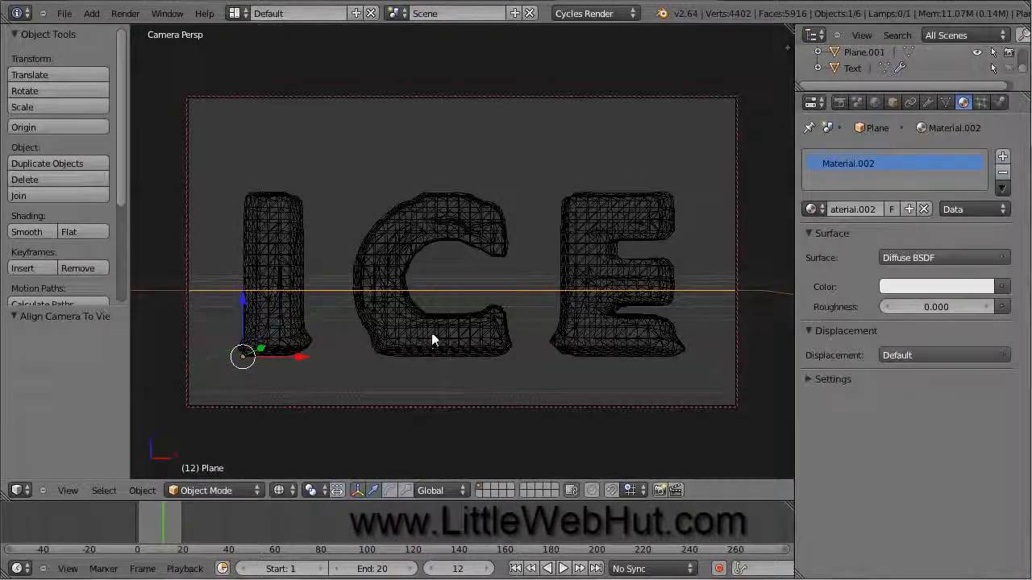
Reframe the camera at a slightly lower angle so the ICE letters fill most of the frame and sit centred with a margin.
{"action": "middle_click_drag", "start_coordinate": [450, 325], "coordinate": [449, 316]}
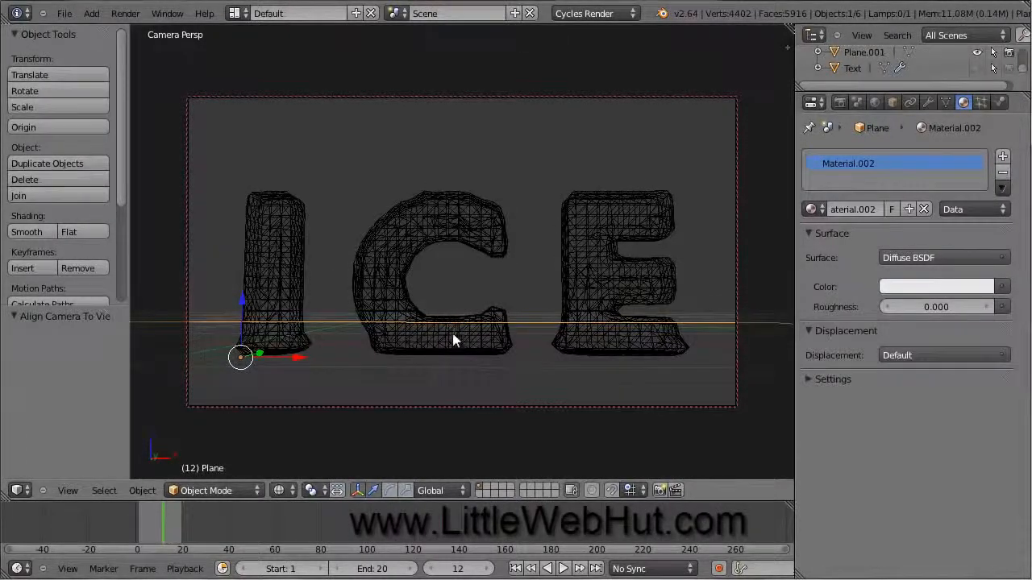
{"action": "middle_click_drag", "start_coordinate": [443, 347], "coordinate": [456, 324]}
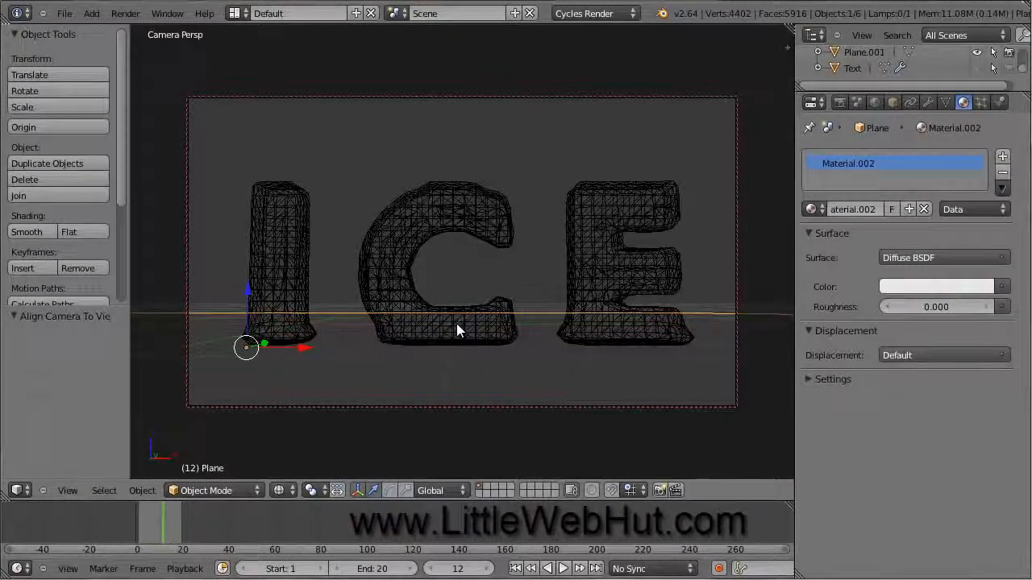
{"action": "scroll", "coordinate": [457, 324], "scroll_direction": "down", "scroll_amount": 3}
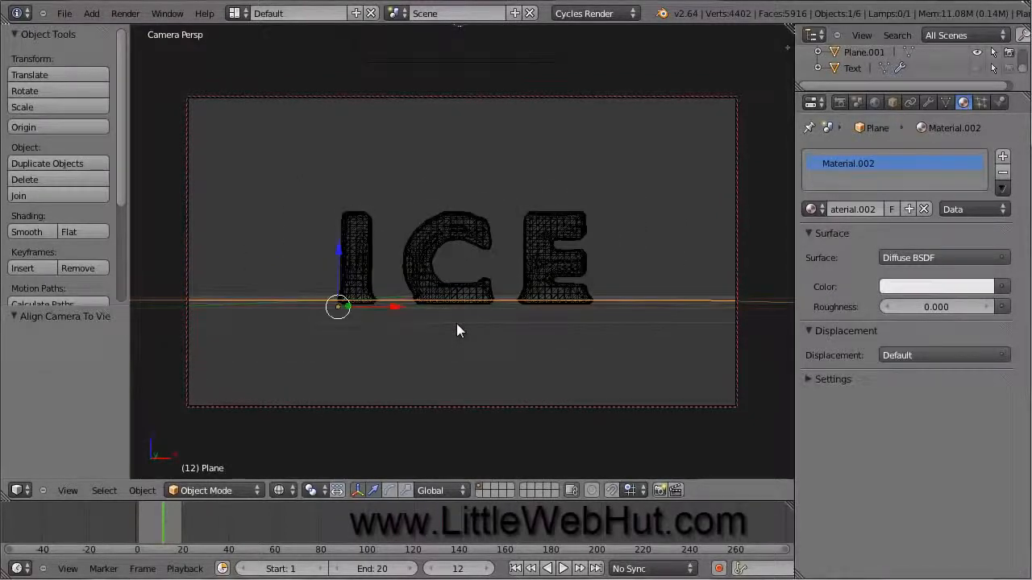
{"action": "scroll", "coordinate": [456, 324], "scroll_direction": "up", "scroll_amount": 2}
{"action": "scroll", "coordinate": [456, 323], "scroll_direction": "up", "scroll_amount": 2}
{"action": "scroll", "coordinate": [456, 323], "scroll_direction": "up", "scroll_amount": 2}
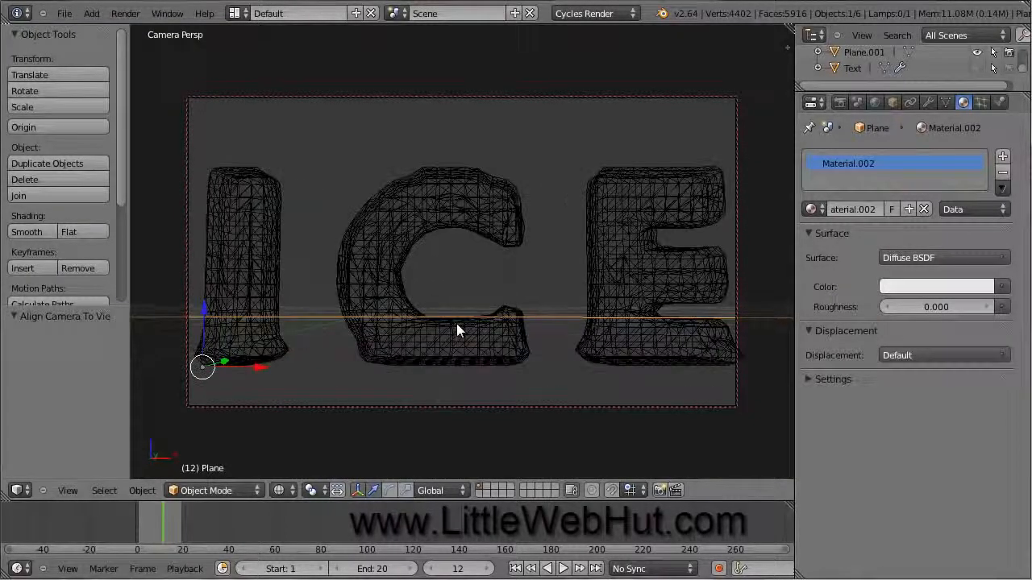
{"action": "scroll", "coordinate": [457, 323], "scroll_direction": "down", "scroll_amount": 1}
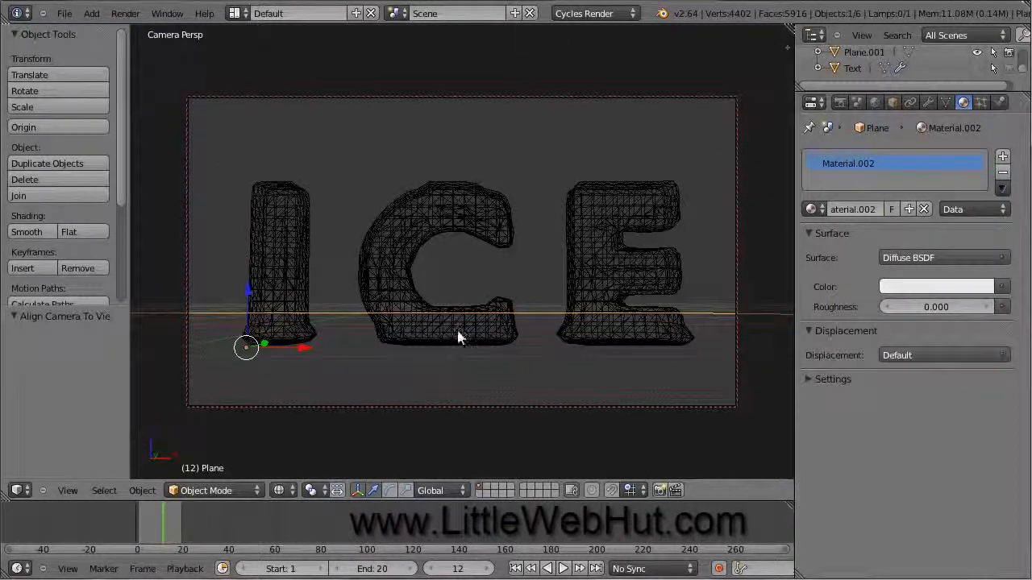
Leave the camera view to check the camera's placement relative to the ICE letters, and return to the camera view.
{"action": "left_click", "coordinate": [70, 491]}
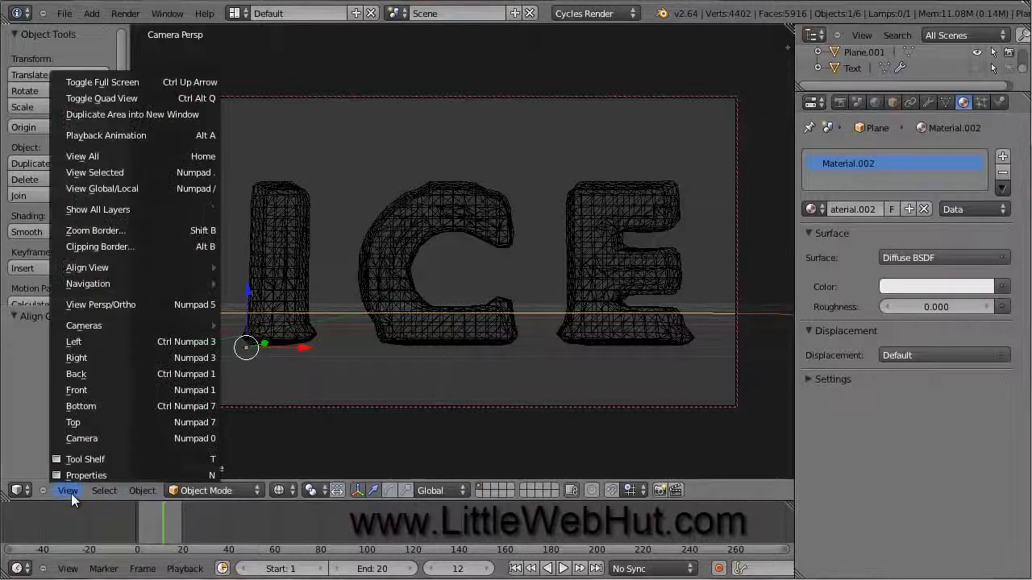
{"action": "left_click", "coordinate": [102, 439]}
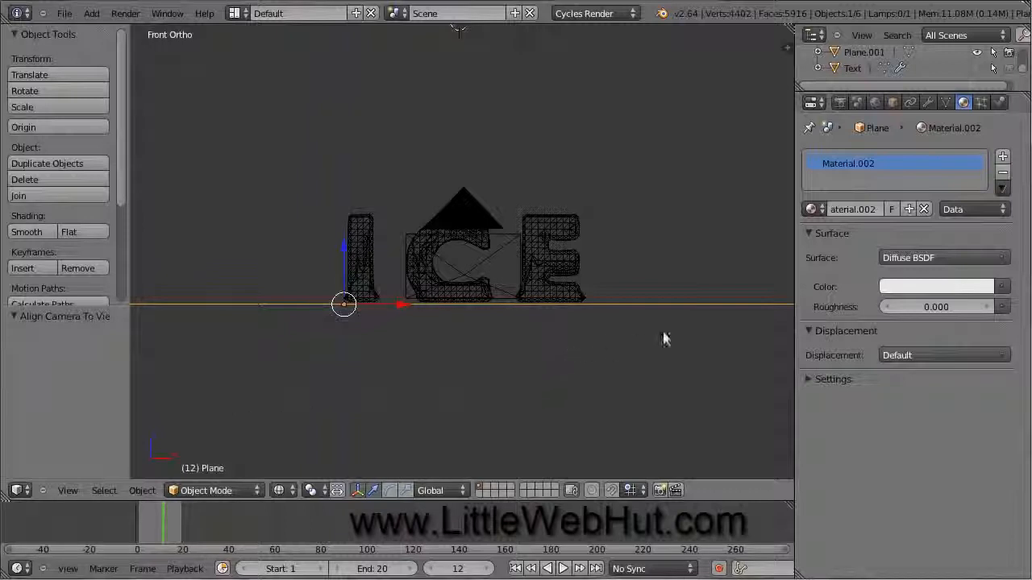
{"action": "middle_click_drag", "start_coordinate": [664, 338], "coordinate": [566, 365]}
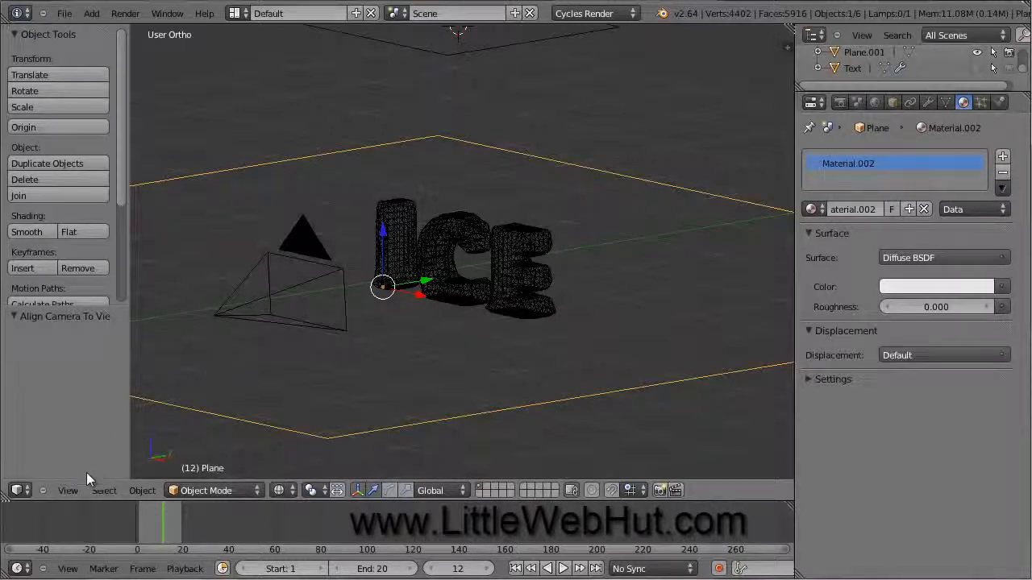
{"action": "left_click", "coordinate": [71, 491]}
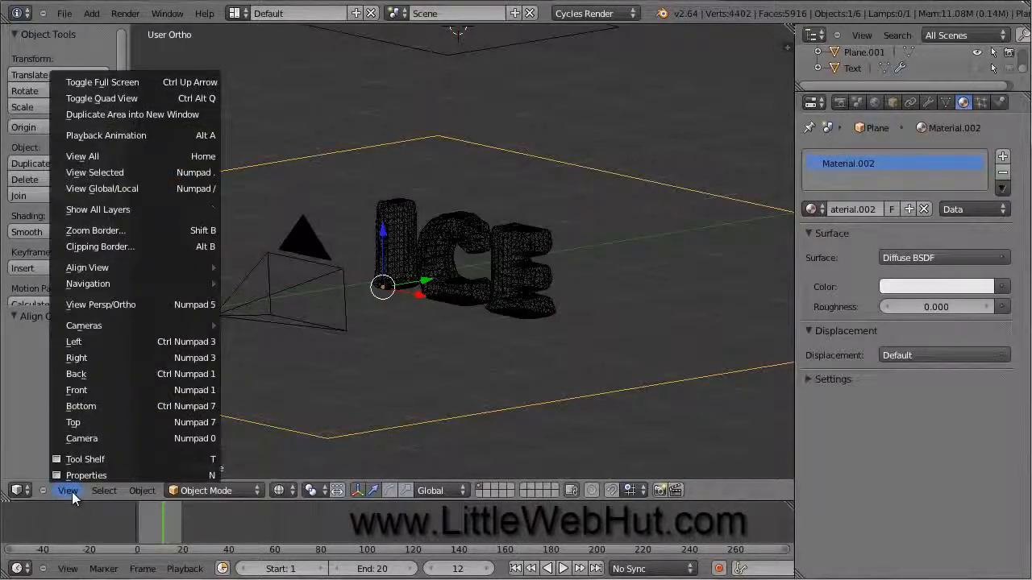
{"action": "left_click", "coordinate": [118, 438]}
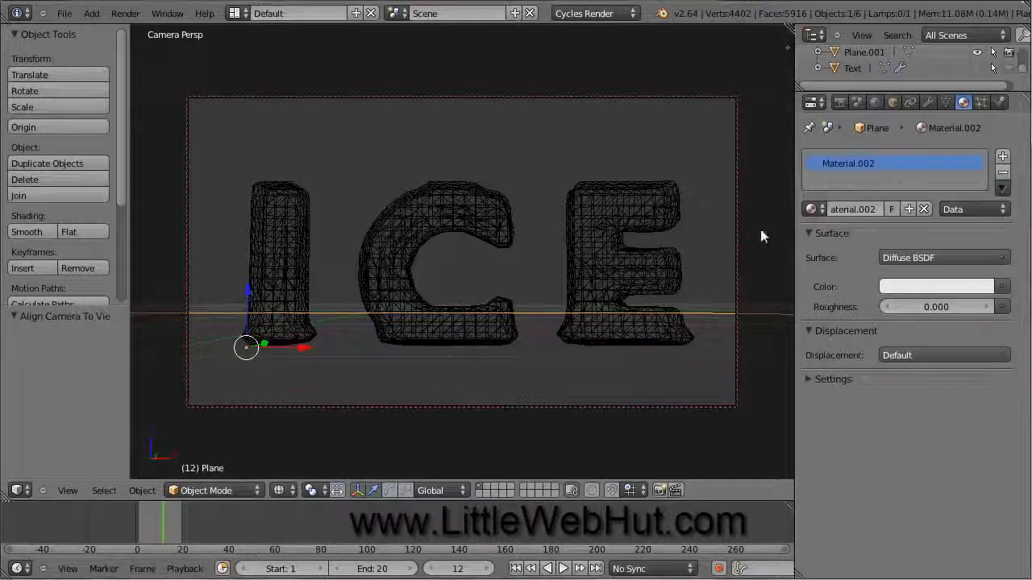
Render a still image of frame 12 and return to the 3D scene.
{"action": "left_click", "coordinate": [841, 105]}
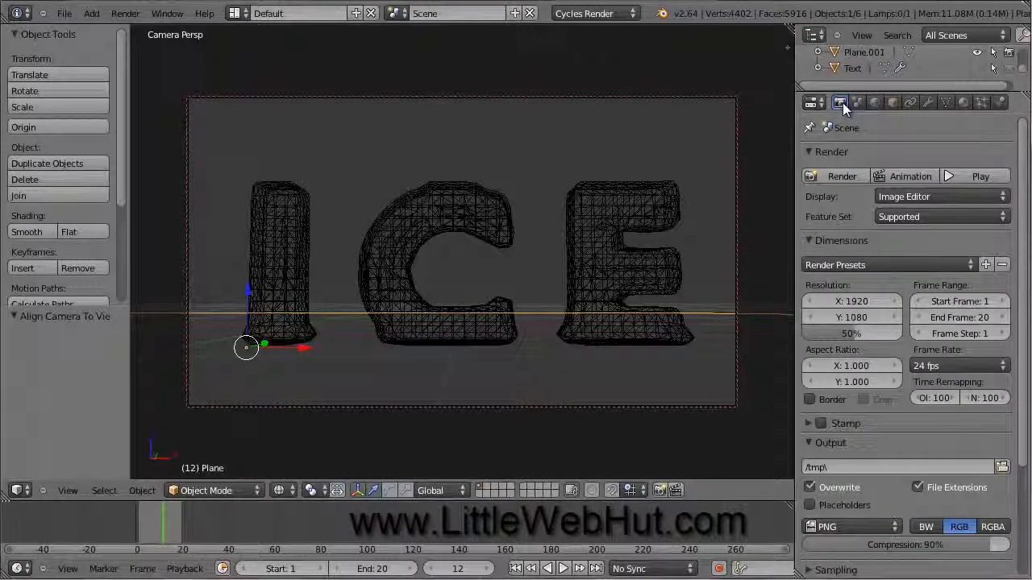
{"action": "left_click", "coordinate": [851, 176]}
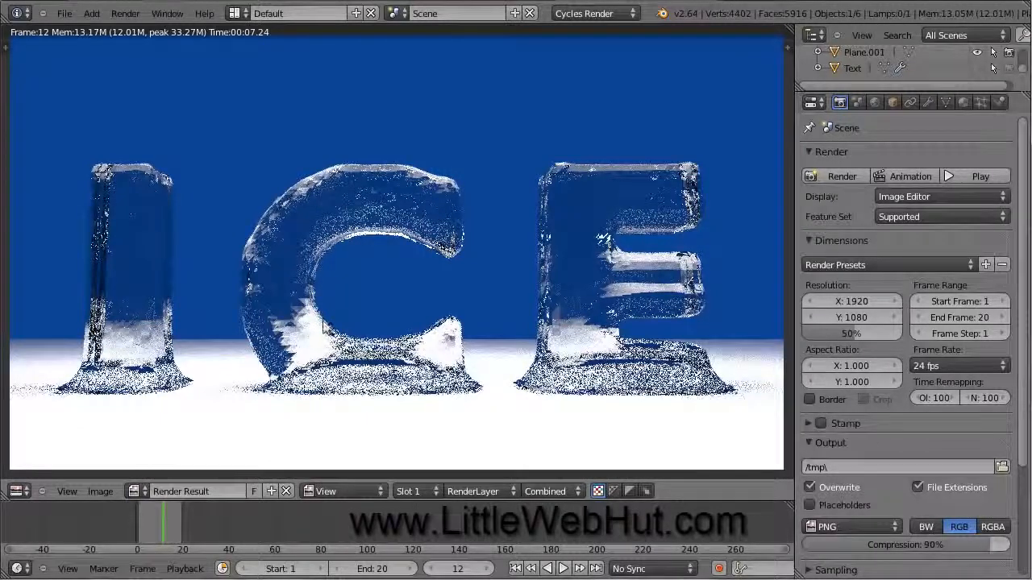
{"action": "key", "text": "Escape"}
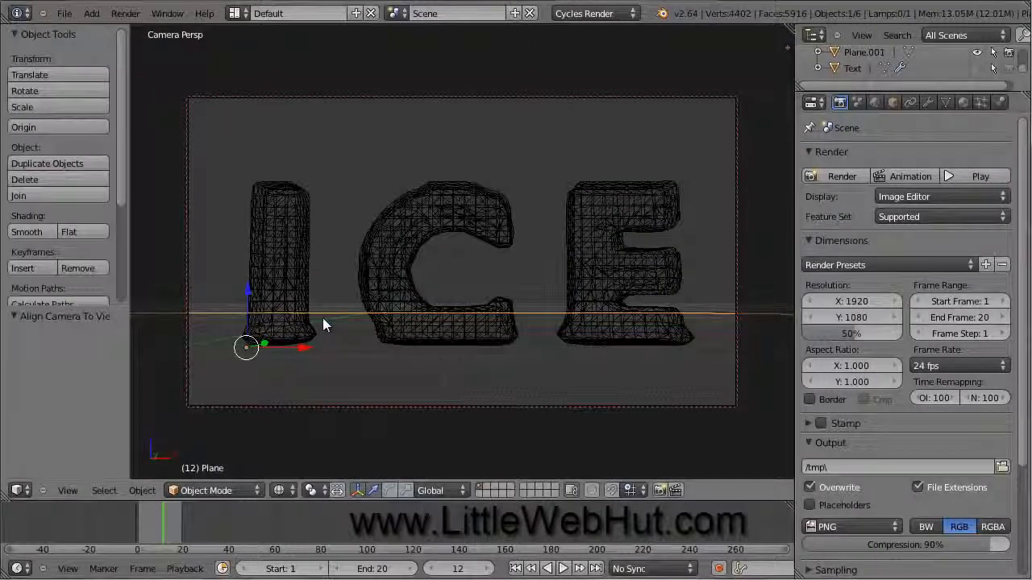
Try smooth shading on the melted ICE mesh with a test render, and restore its flat shading.
{"action": "right_click", "coordinate": [290, 266]}
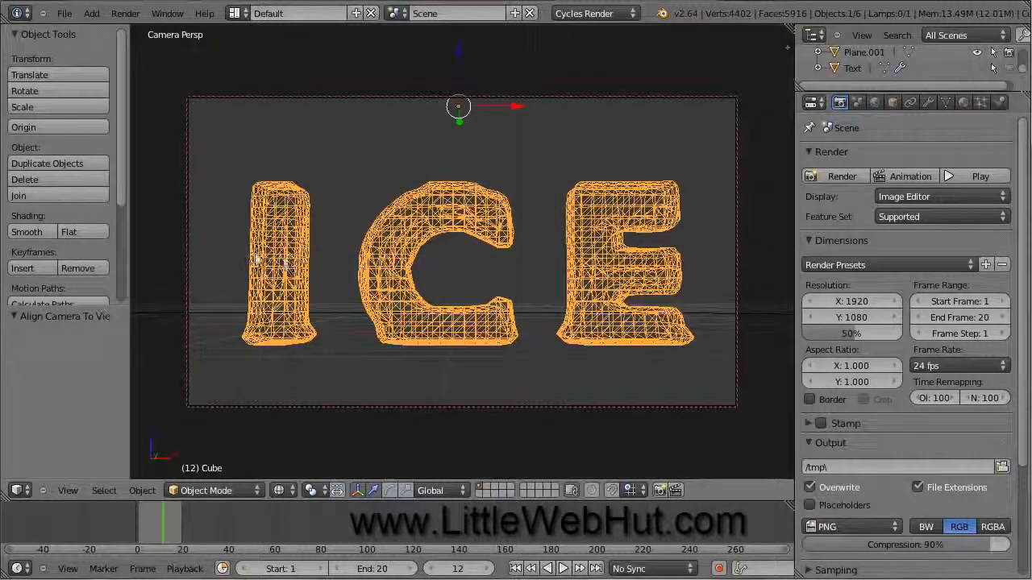
{"action": "left_click", "coordinate": [34, 233]}
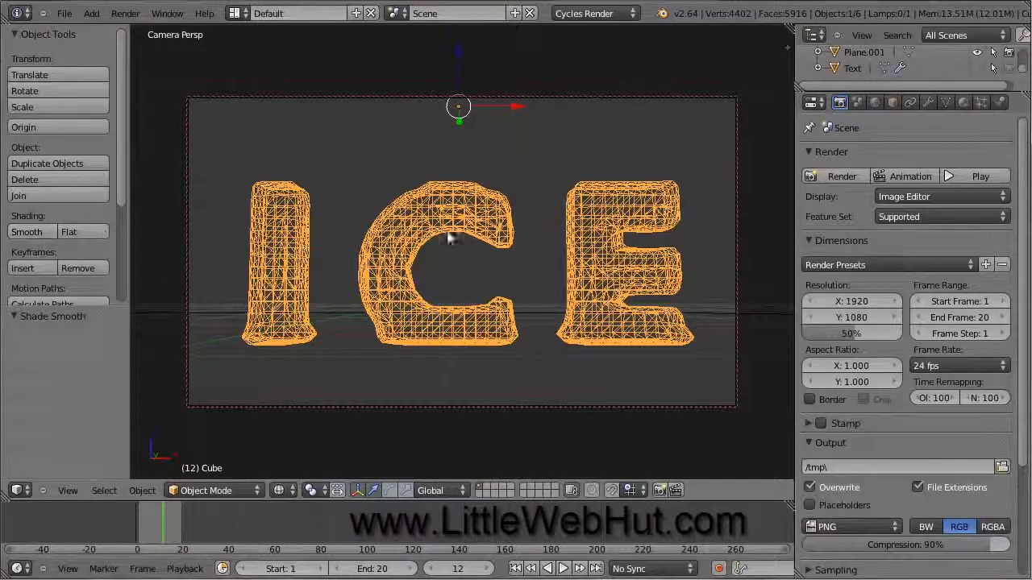
{"action": "left_click", "coordinate": [842, 177]}
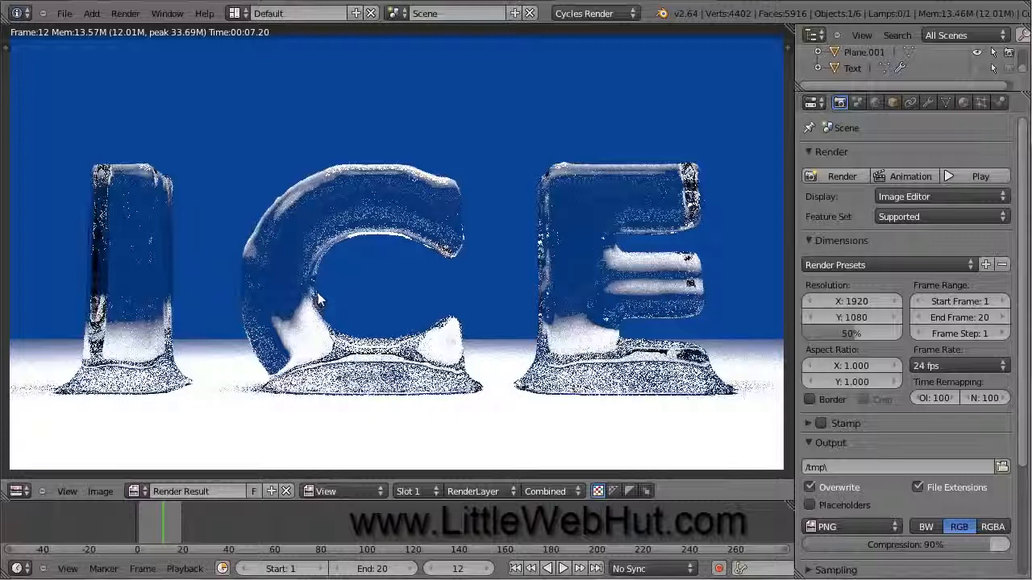
{"action": "key", "text": "Escape"}
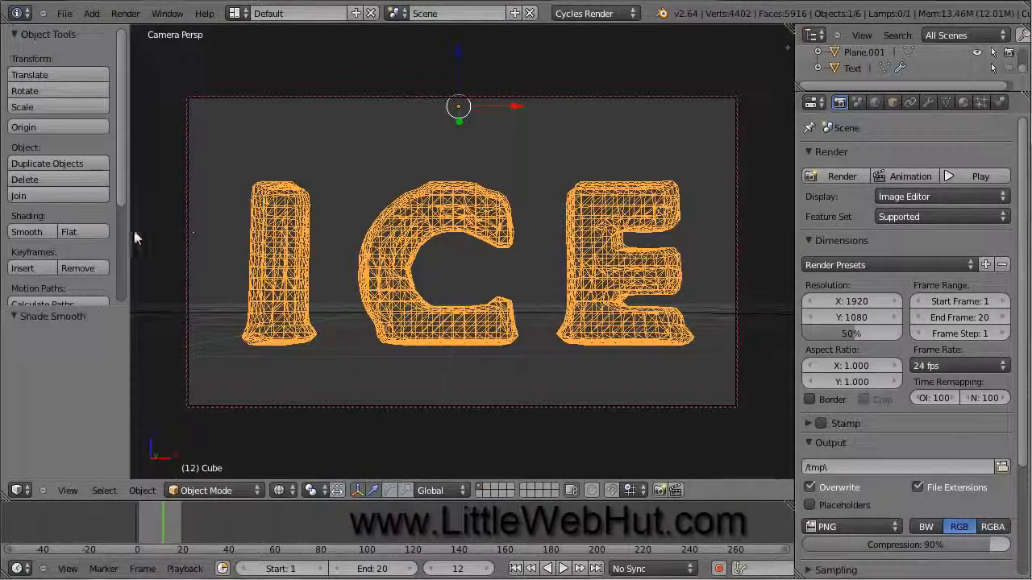
{"action": "left_click", "coordinate": [74, 231]}
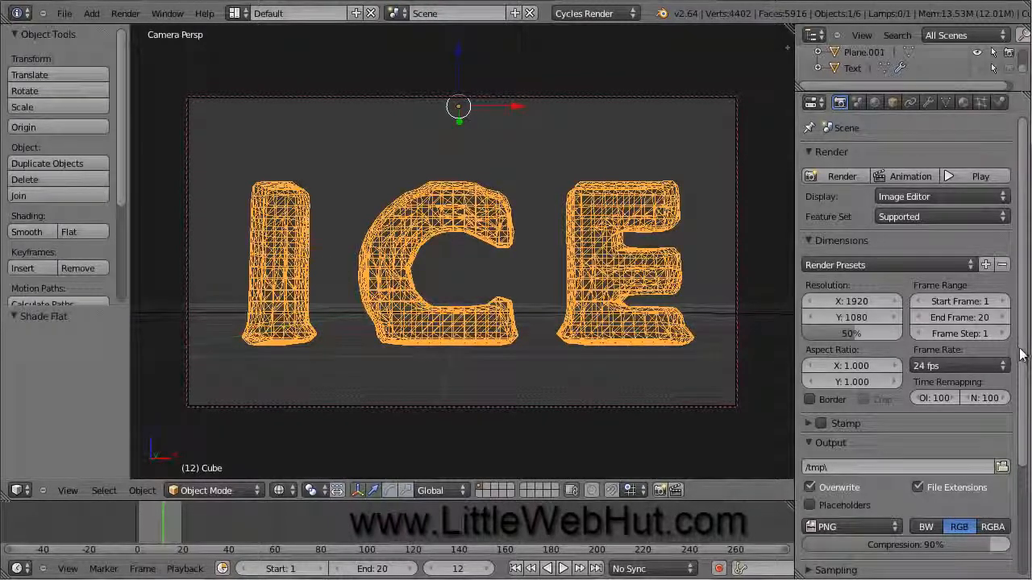
Set the render samples to 500 and render the final still image of frame 12.
{"action": "scroll", "coordinate": [968, 453], "scroll_direction": "down", "scroll_amount": 4}
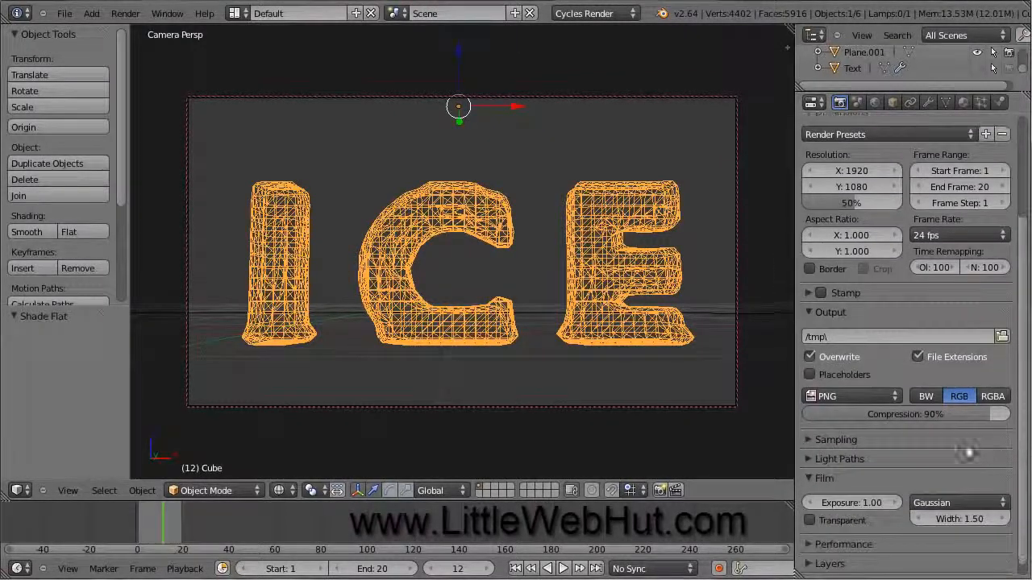
{"action": "left_click", "coordinate": [813, 439]}
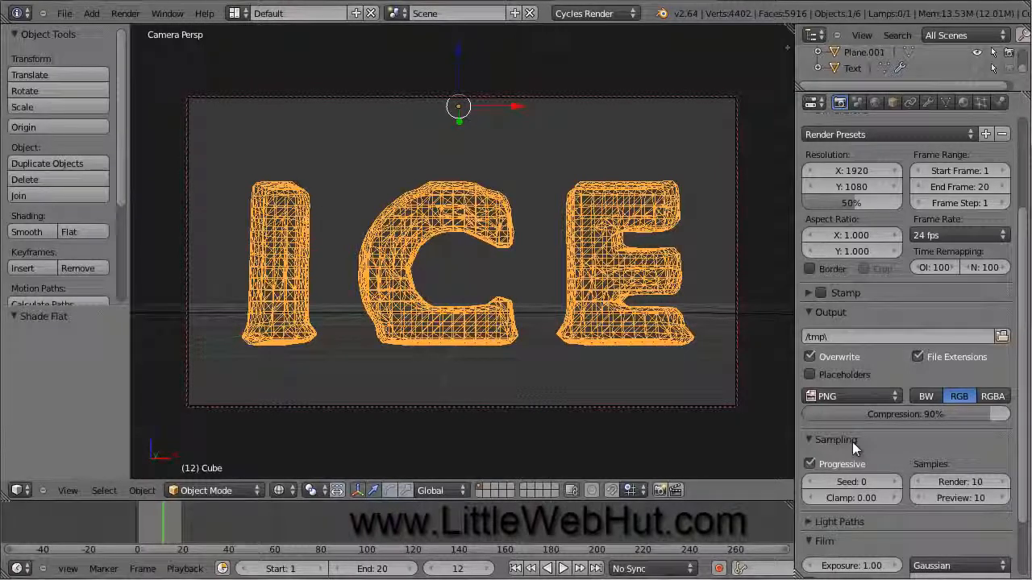
{"action": "left_click", "coordinate": [951, 481]}
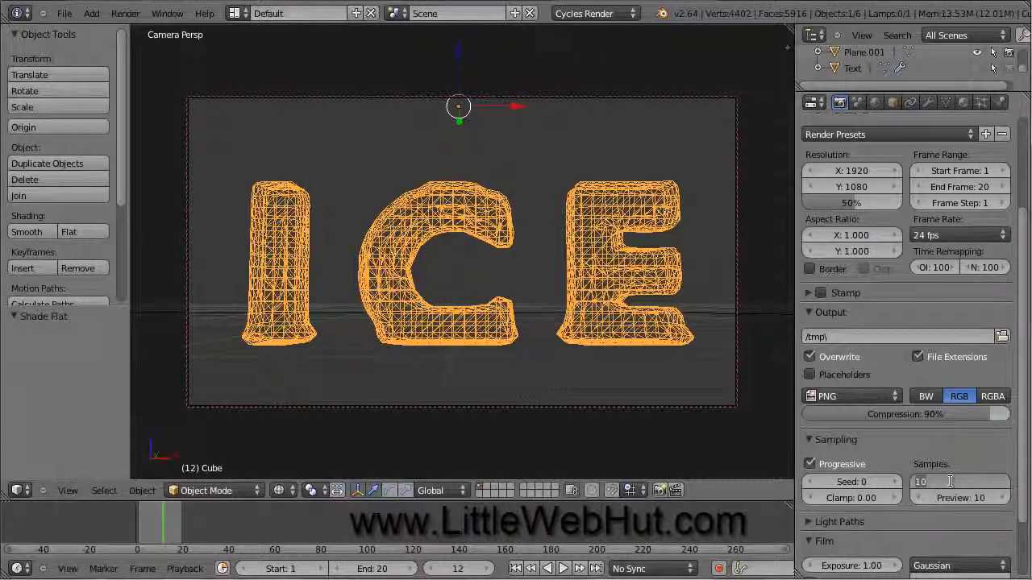
{"action": "type", "text": "5"}
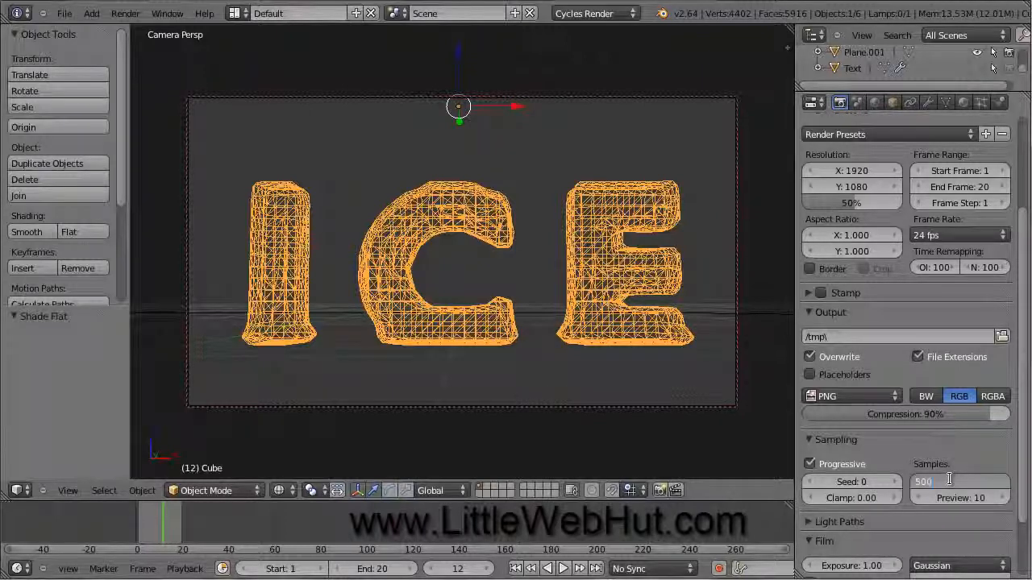
{"action": "type", "text": "00"}
{"action": "key", "text": "Return"}
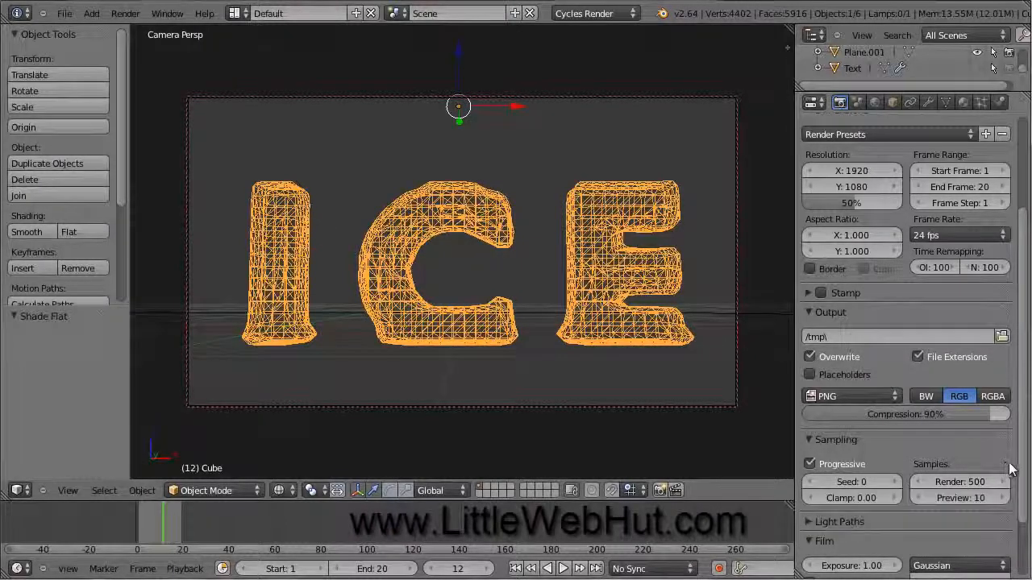
{"action": "scroll", "coordinate": [1017, 460], "scroll_direction": "up", "scroll_amount": 4}
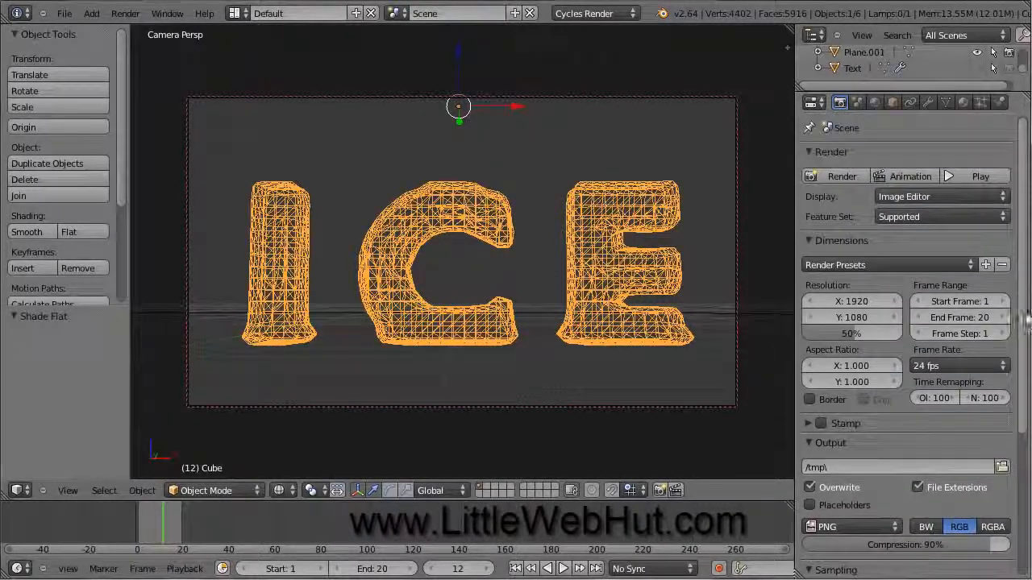
{"action": "left_click", "coordinate": [842, 176]}
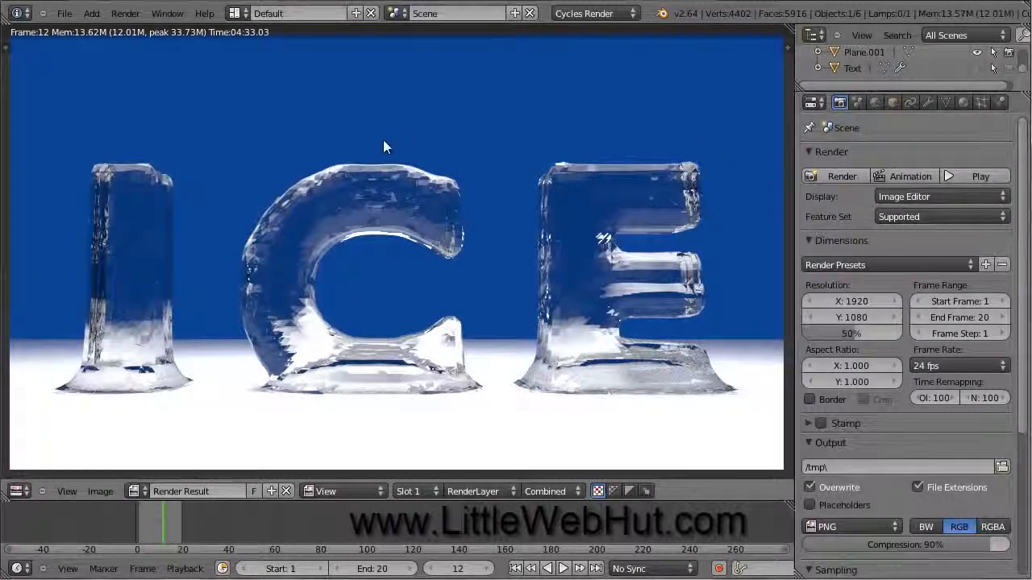
Save the rendered image as ice.png in the C:\demo folder.
{"action": "key", "text": "F3"}
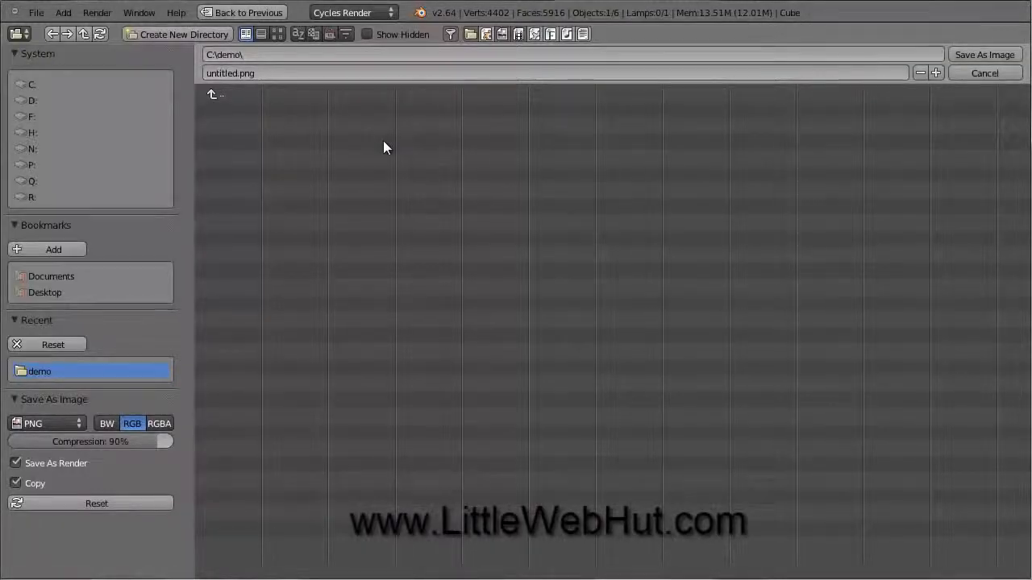
{"action": "left_click", "coordinate": [237, 72]}
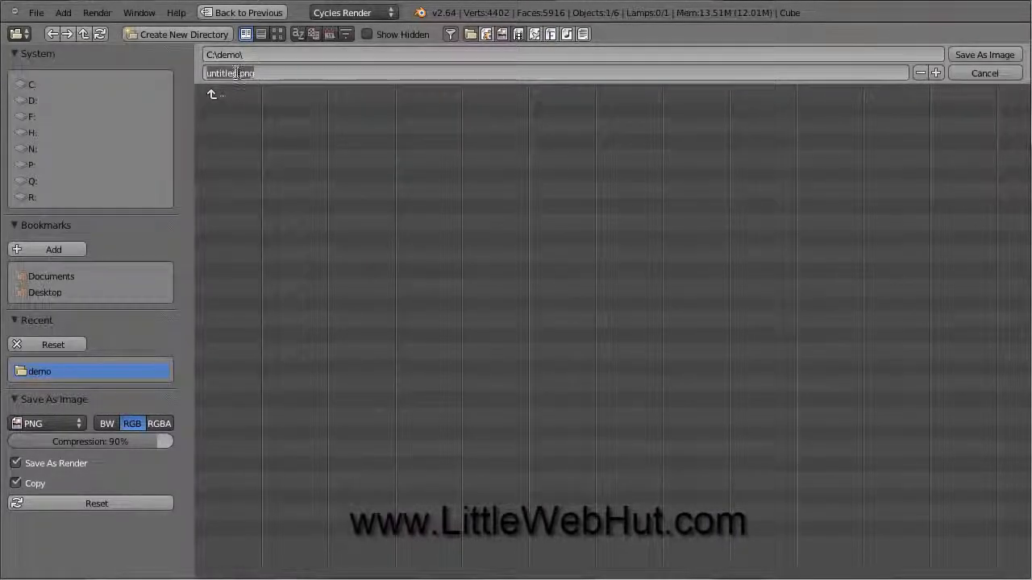
{"action": "left_click", "coordinate": [235, 73]}
{"action": "key", "text": "BackSpace"}
{"action": "key", "text": "BackSpace"}
{"action": "key", "text": "BackSpace"}
{"action": "key", "text": "BackSpace"}
{"action": "key", "text": "BackSpace"}
{"action": "key", "text": "BackSpace"}
{"action": "key", "text": "BackSpace"}
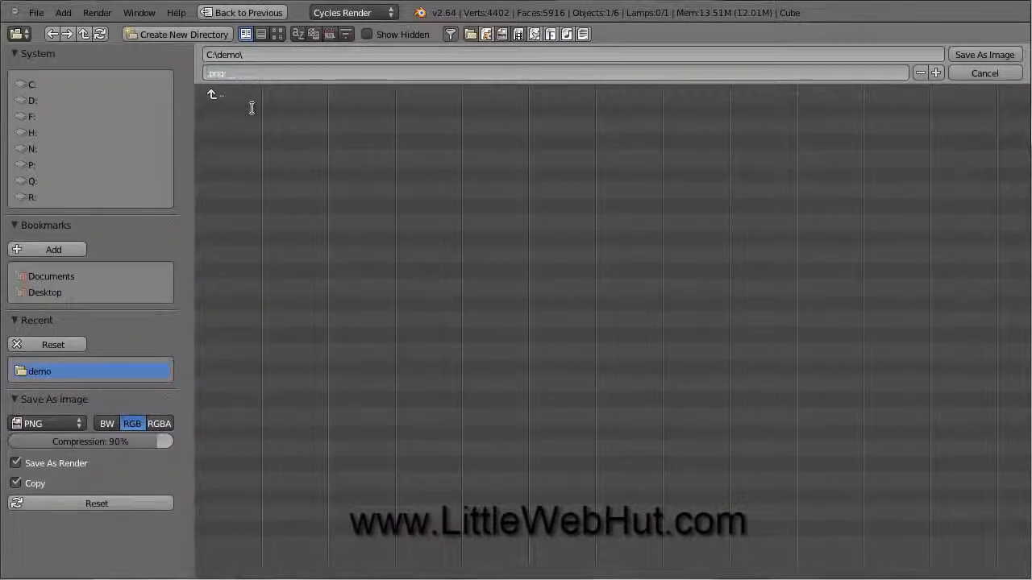
{"action": "type", "text": "ice"}
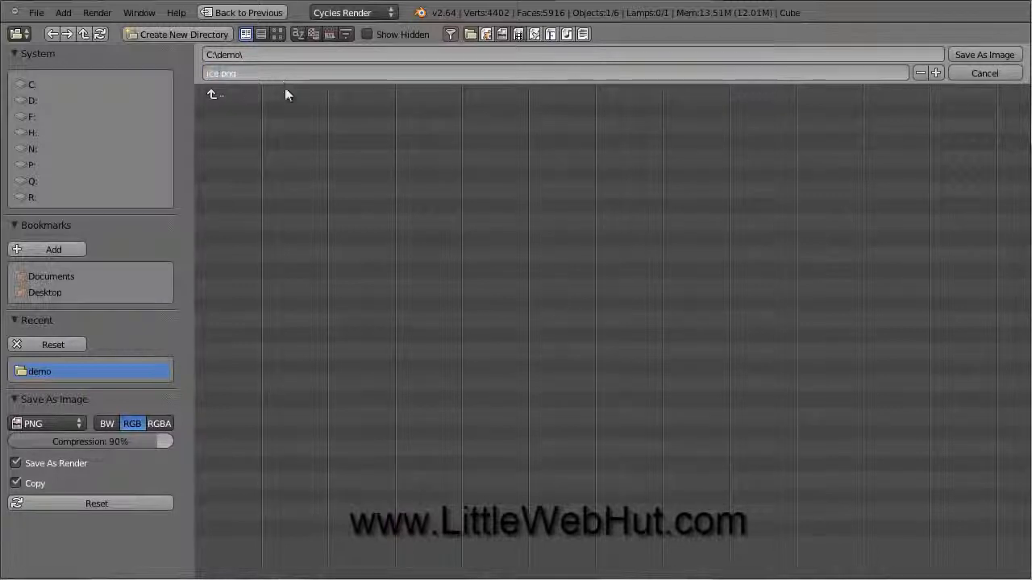
{"action": "key", "text": "Return"}
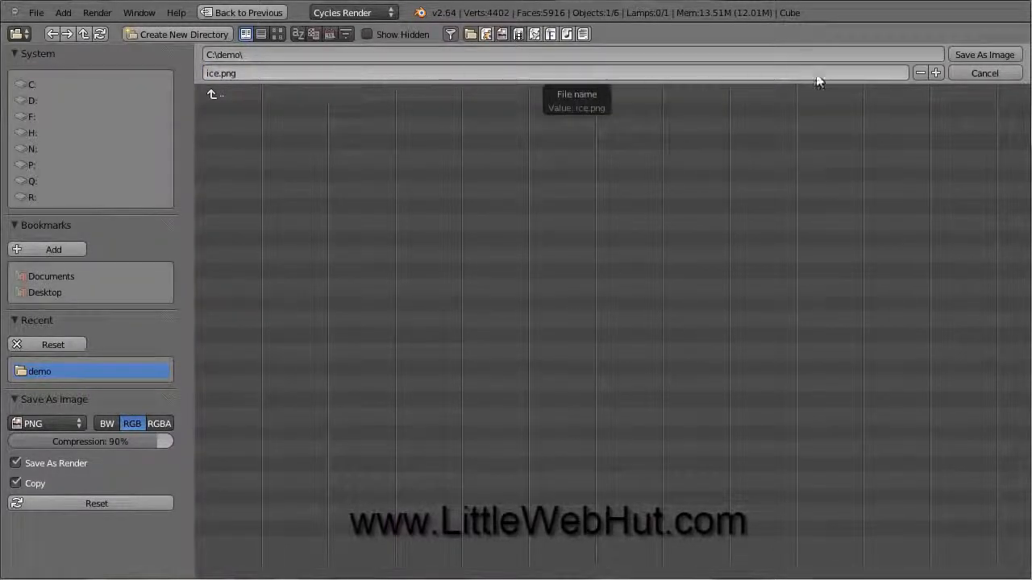
{"action": "left_click", "coordinate": [1007, 58]}
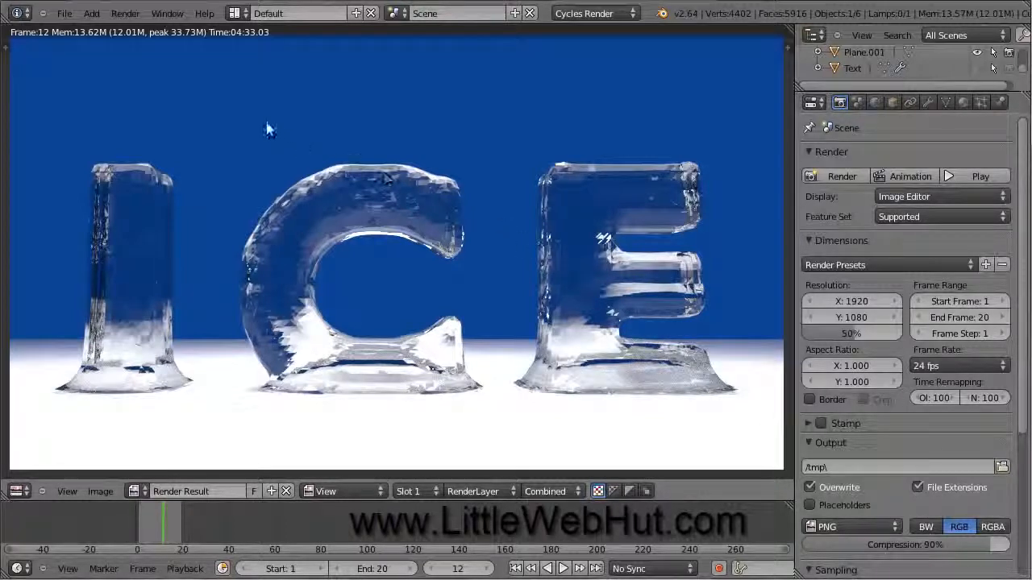
Save the scene as a Blender file named ice.blend in the C:\demo folder.
{"action": "left_click", "coordinate": [71, 14]}
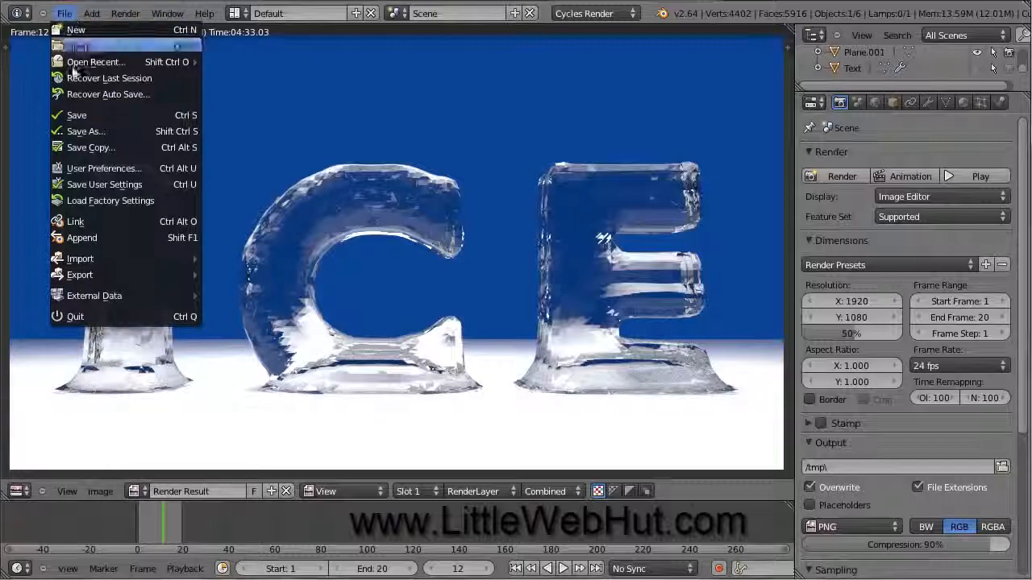
{"action": "left_click", "coordinate": [95, 133]}
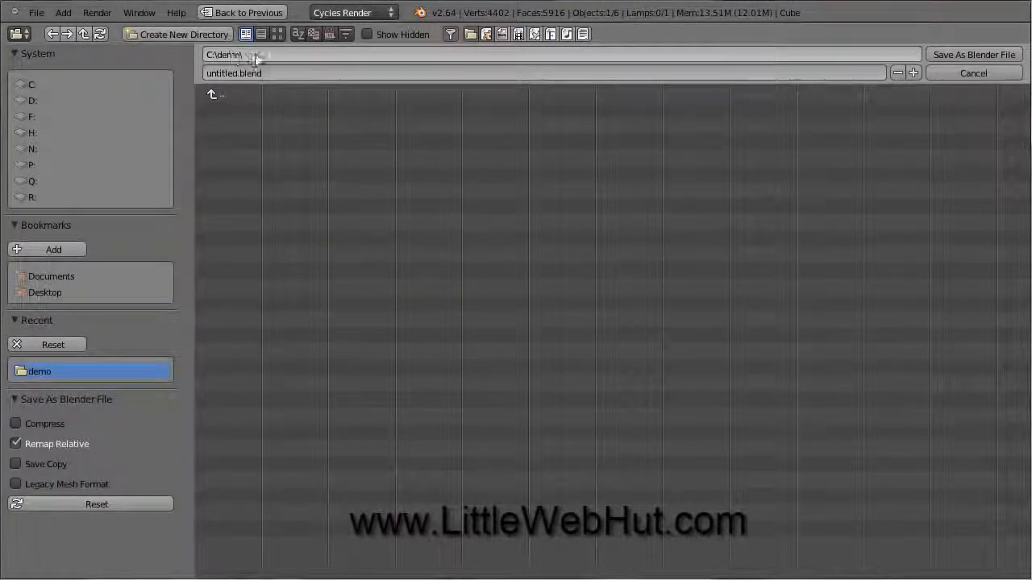
{"action": "left_click", "coordinate": [234, 74]}
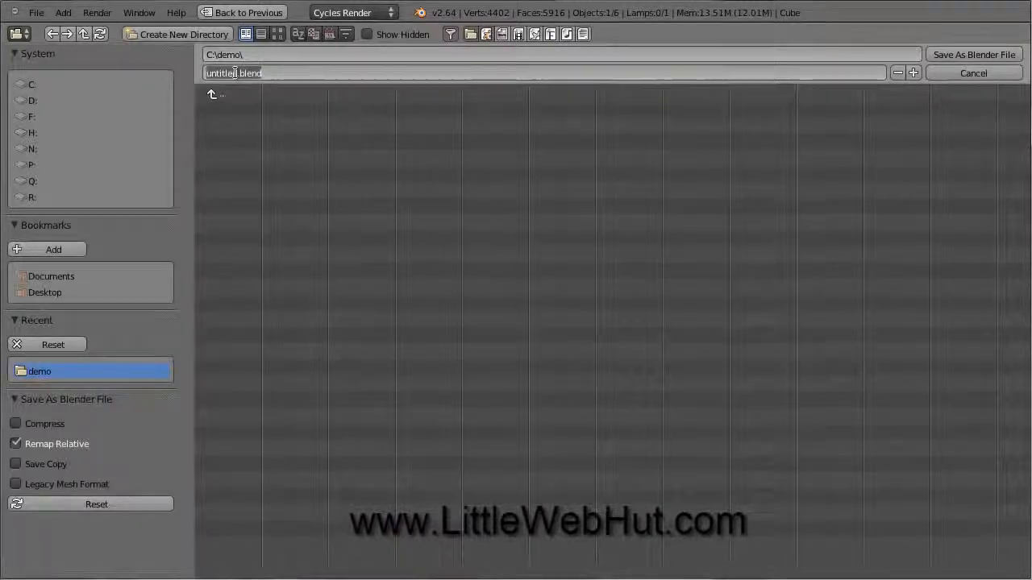
{"action": "left_click", "coordinate": [234, 74]}
{"action": "key", "text": "BackSpace"}
{"action": "key", "text": "BackSpace"}
{"action": "key", "text": "BackSpace"}
{"action": "key", "text": "BackSpace"}
{"action": "key", "text": "BackSpace"}
{"action": "key", "text": "BackSpace"}
{"action": "key", "text": "BackSpace"}
{"action": "key", "text": "BackSpace"}
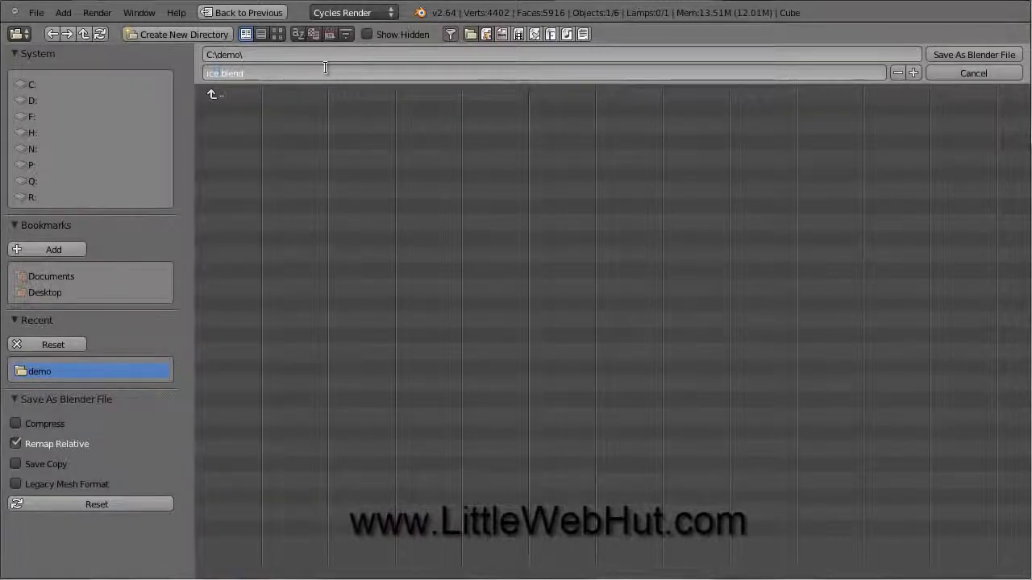
{"action": "key", "text": "Return"}
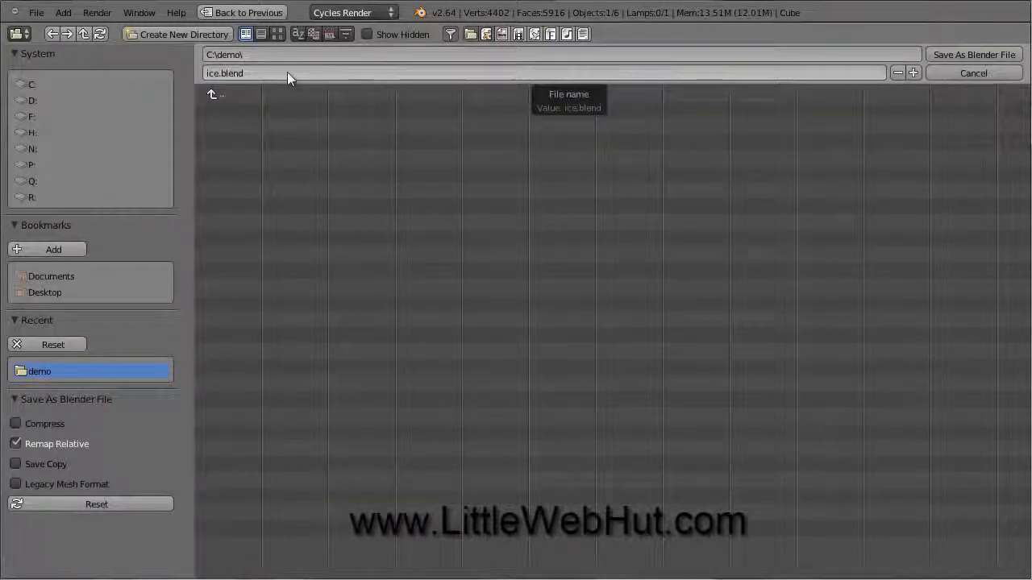
{"action": "left_click", "coordinate": [986, 54]}
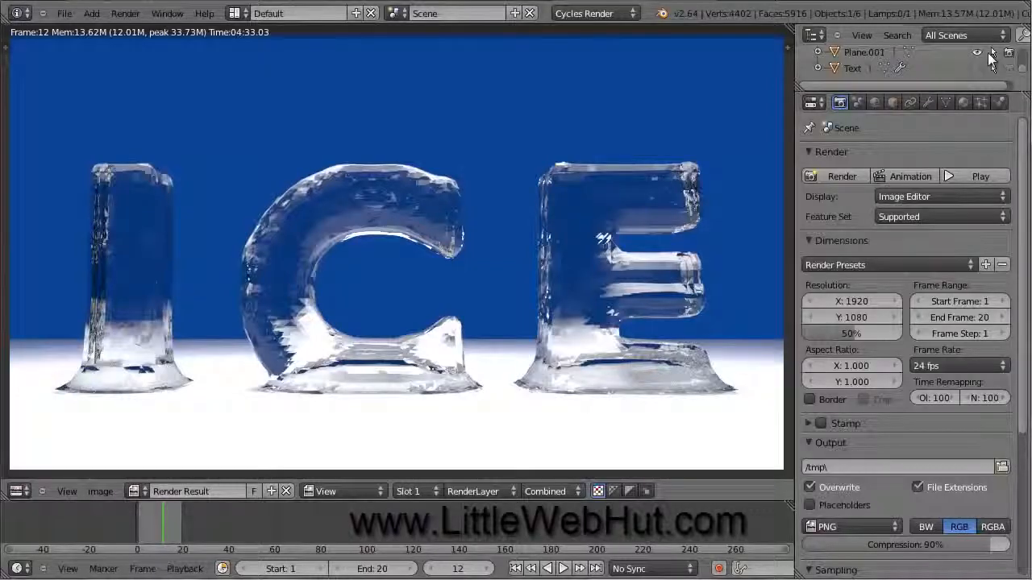